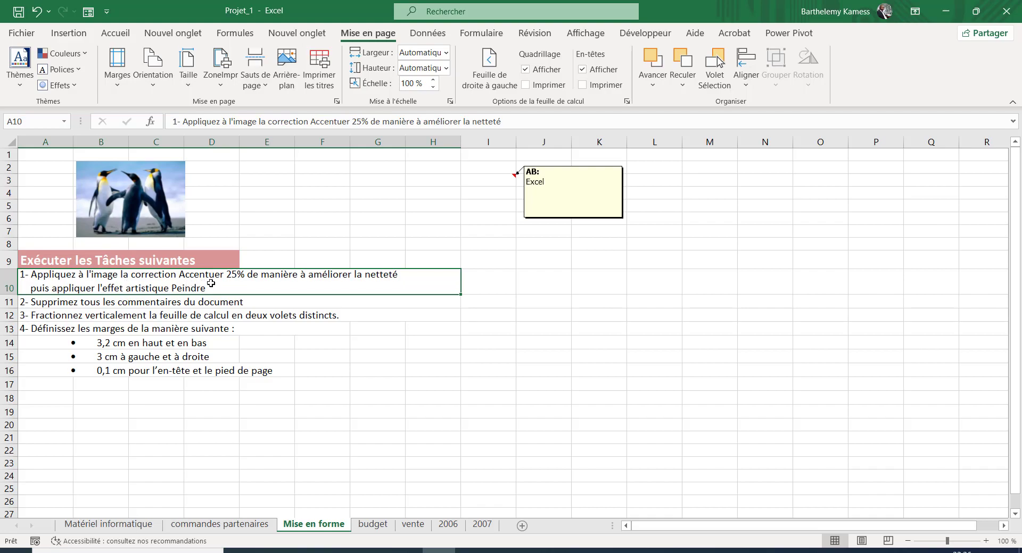
Step: Apply the Accentuer 25% sharpness correction to the penguin picture on the Mise en forme sheet
left_click(144, 206)
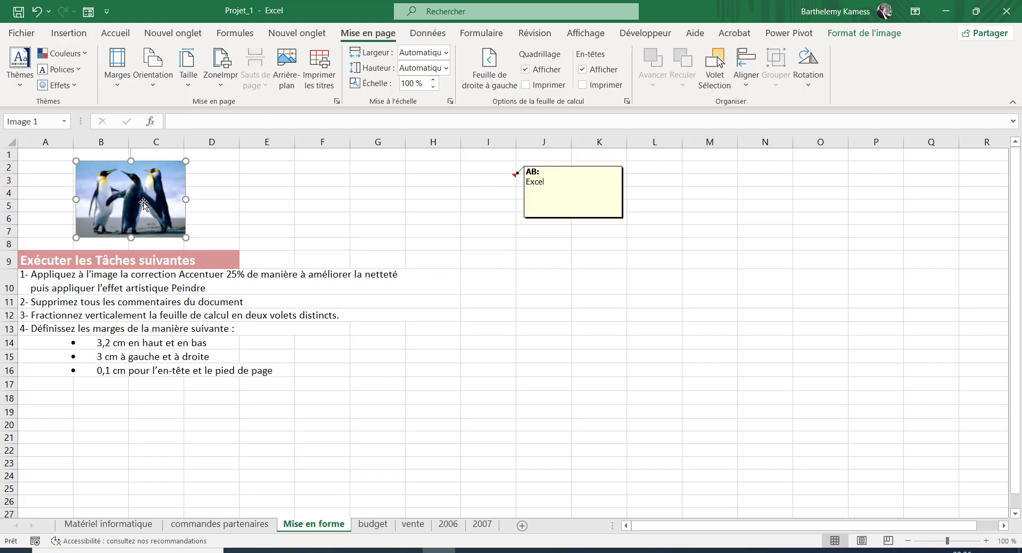
left_click(859, 33)
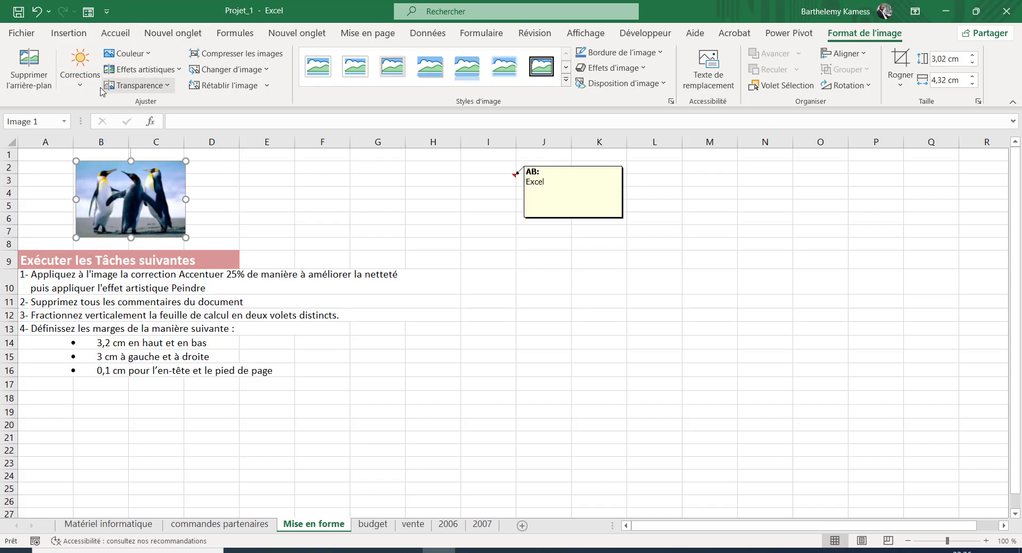
left_click(81, 80)
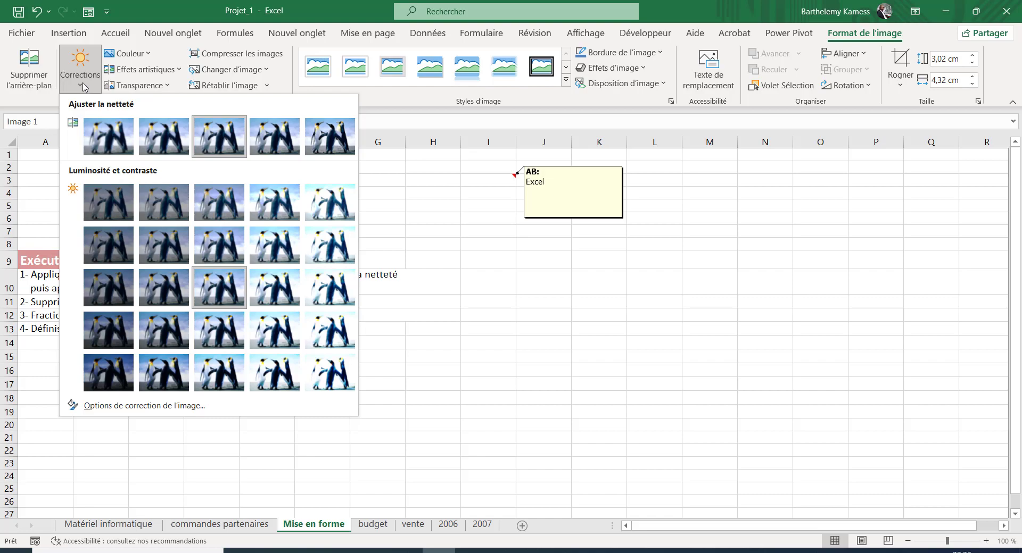
left_click(402, 223)
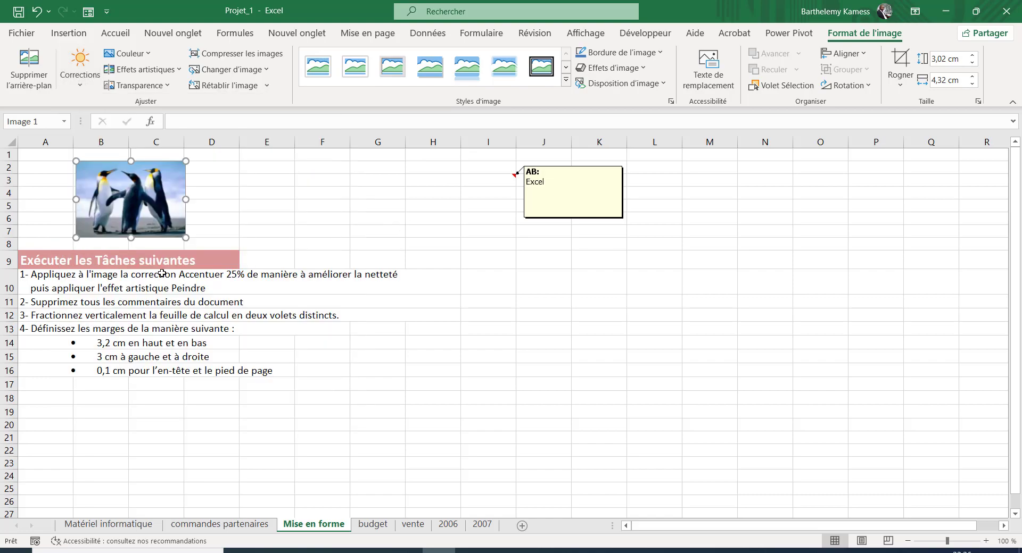
left_click(92, 80)
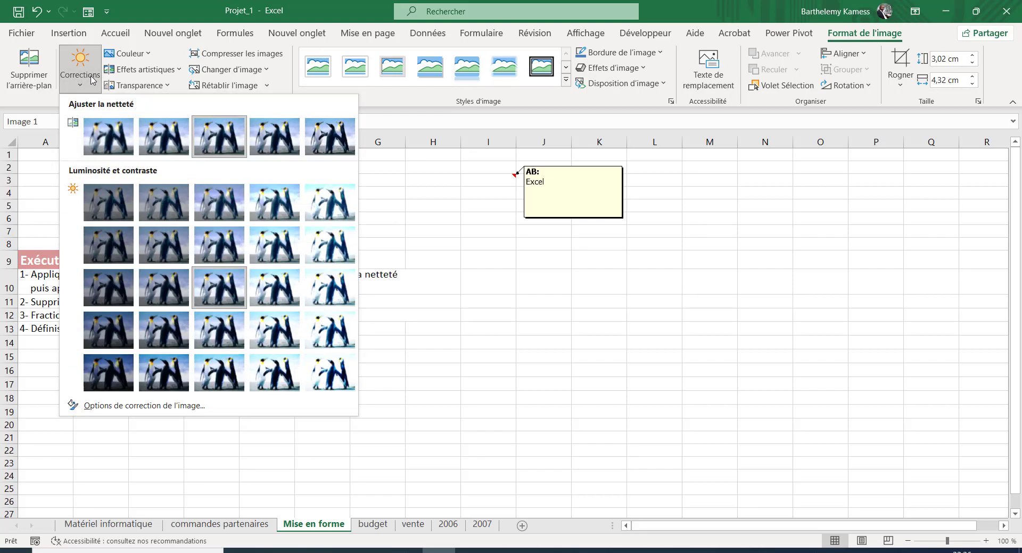
left_click(158, 148)
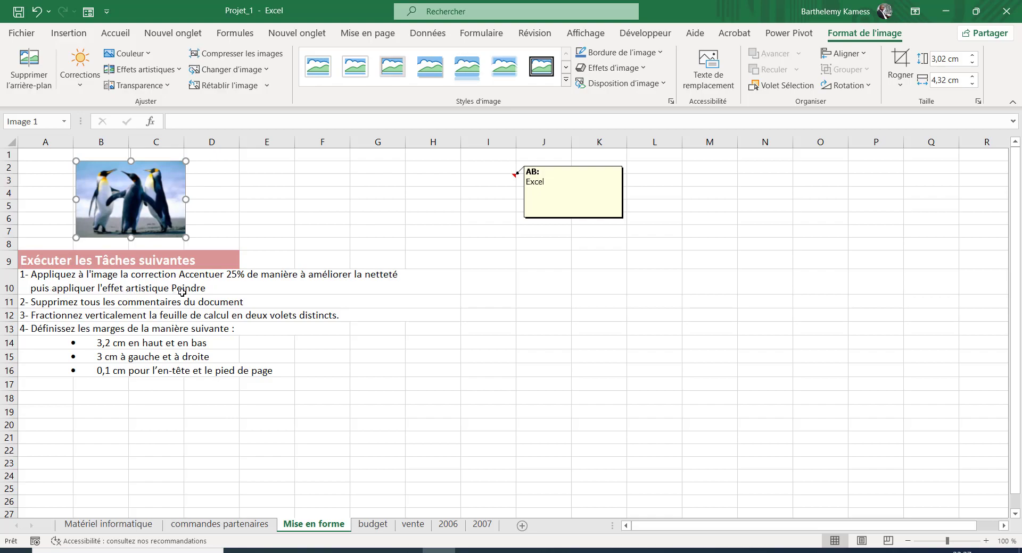
Step: Apply the Peindre artistic effect to the penguin picture
left_click(164, 70)
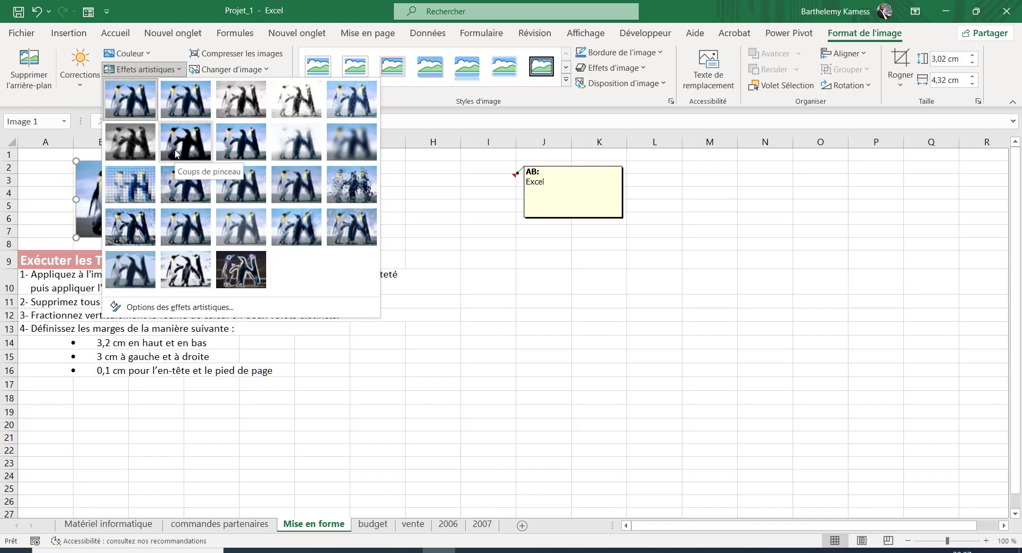
left_click(251, 156)
left_click(54, 299)
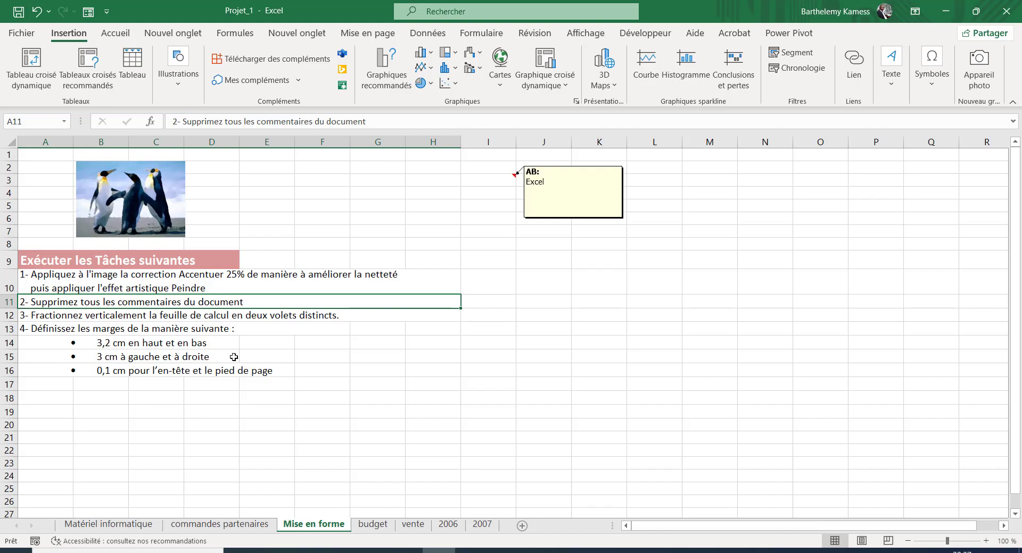
Step: Inspect the workbook with the Document Inspector and remove all comments from it
left_click(137, 331)
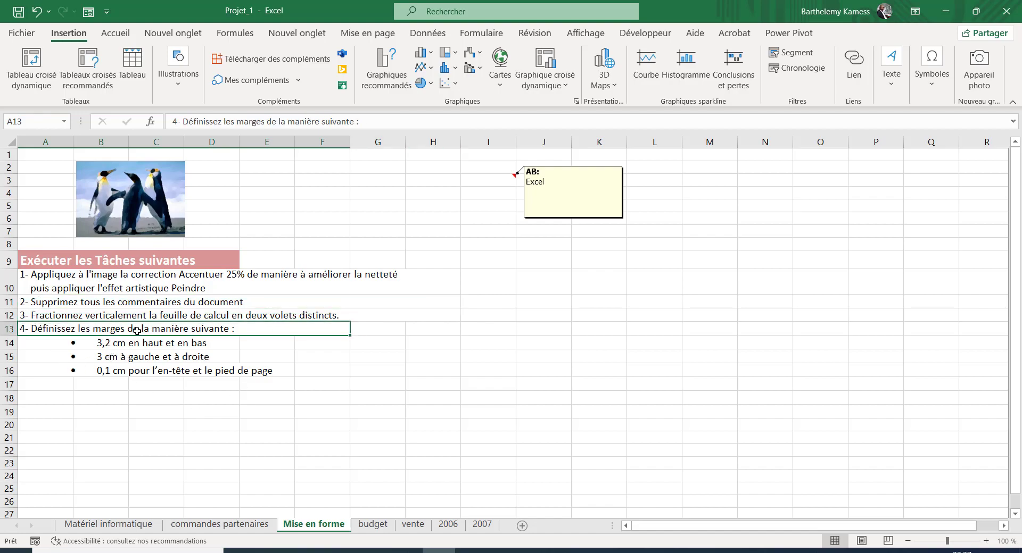
left_click(22, 33)
left_click(38, 161)
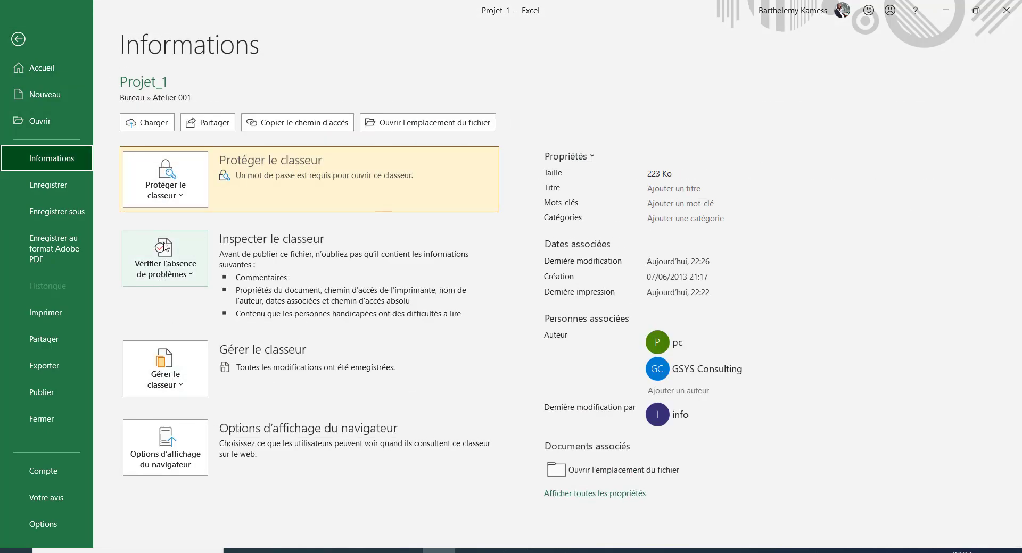
left_click(178, 276)
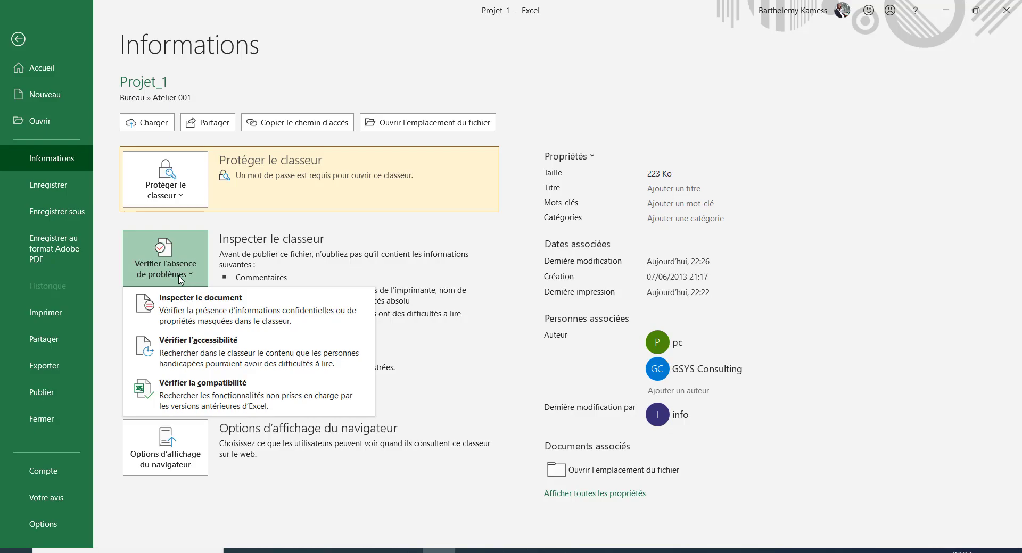
left_click(192, 314)
left_click(483, 328)
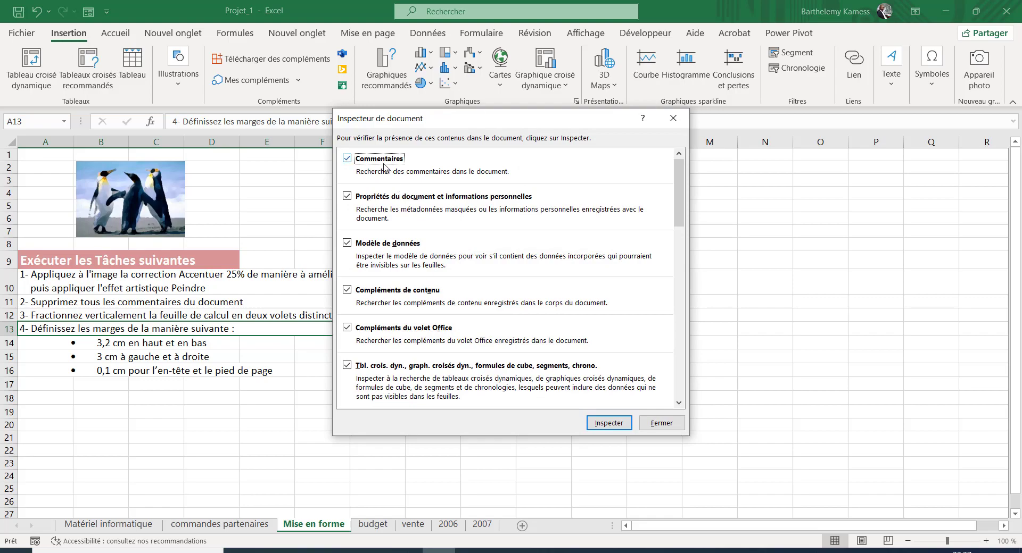
left_click(612, 424)
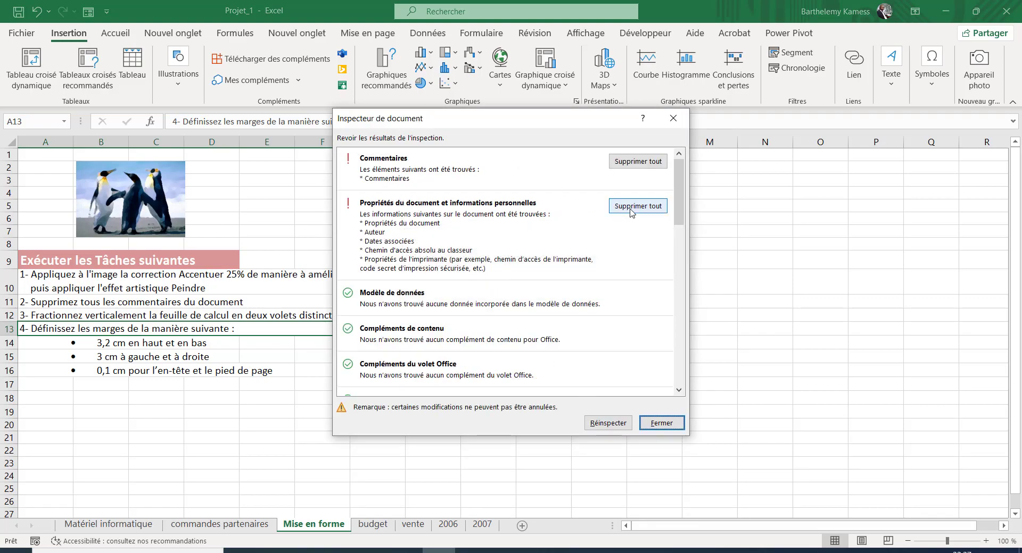
left_click(633, 165)
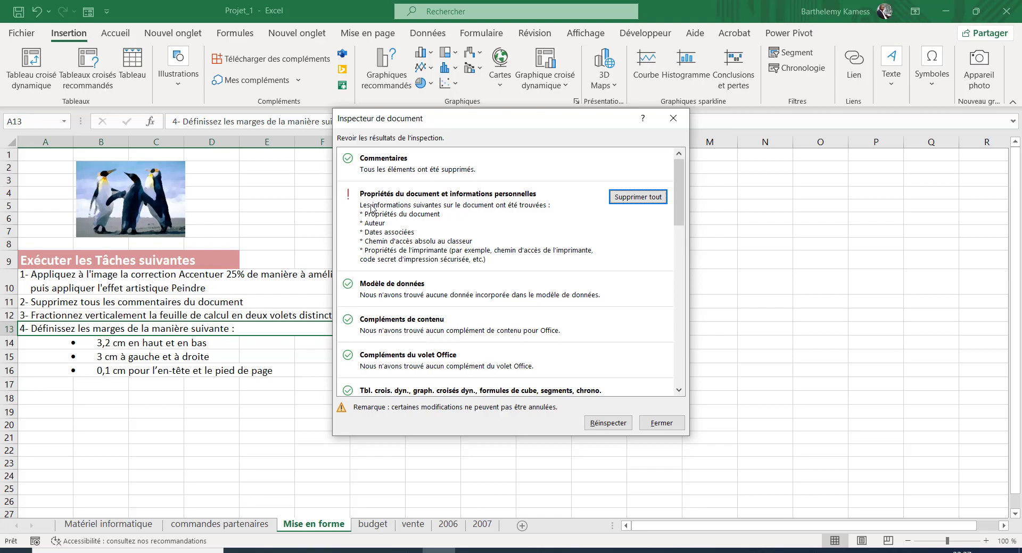
left_click(662, 423)
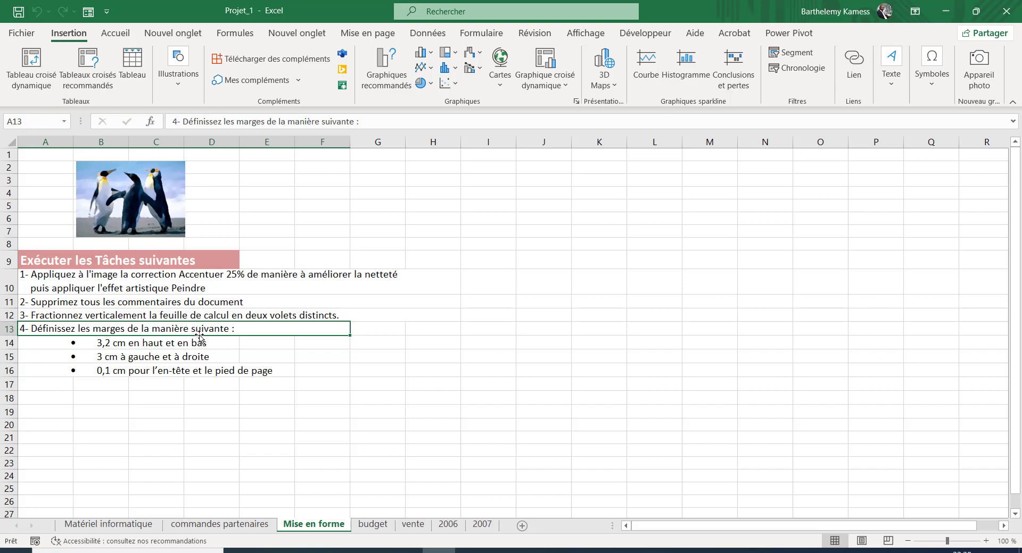
Step: Read the margin requirements listed under task 4 in rows 14 to 16
left_click(138, 349)
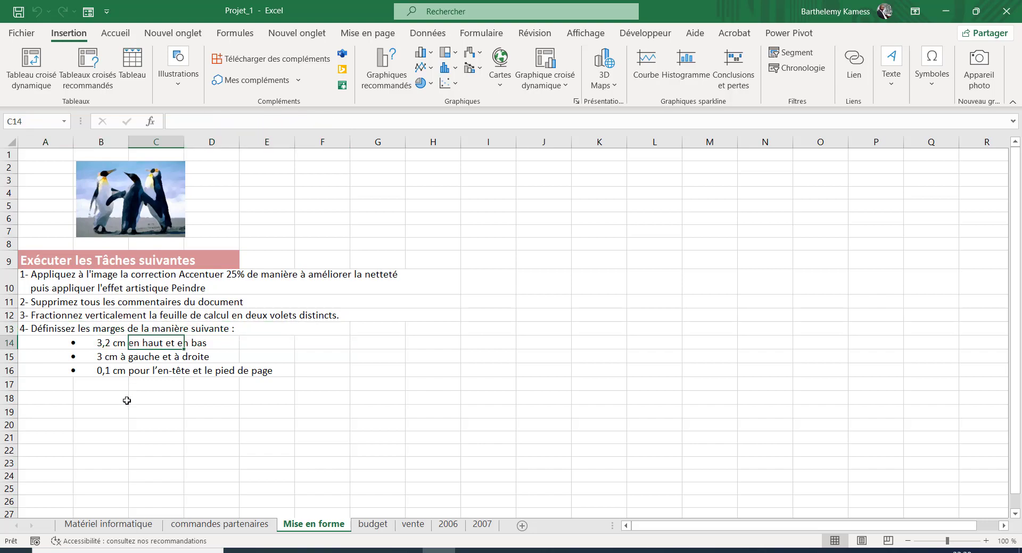
left_click(100, 347)
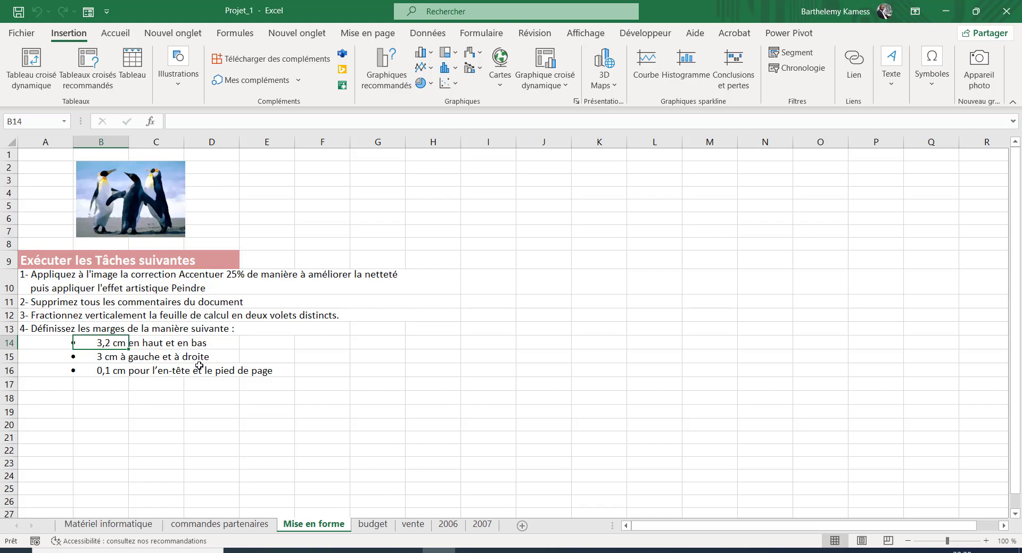
left_click(98, 360)
left_click(100, 371)
left_click(143, 372)
left_click(152, 401)
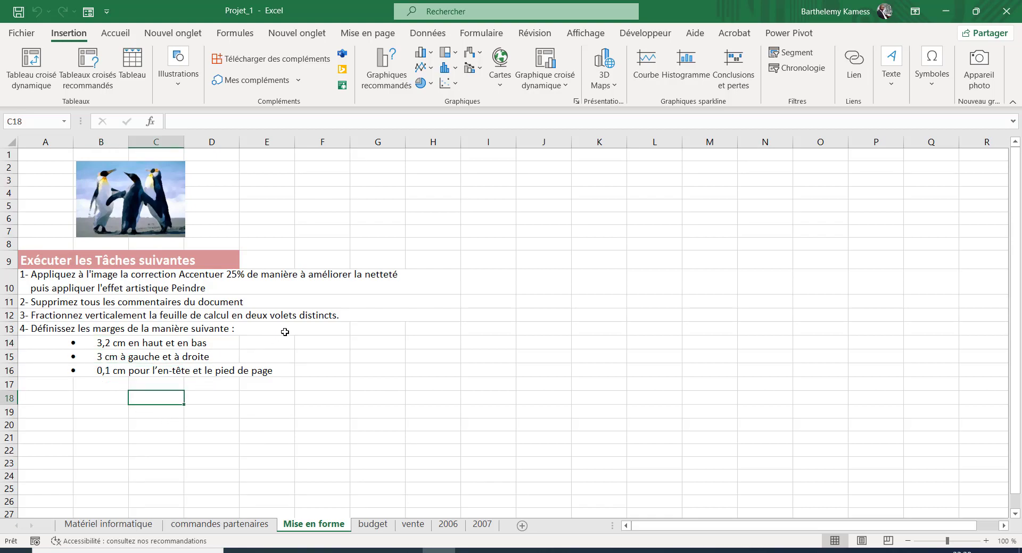
left_click(285, 332)
left_click(314, 354)
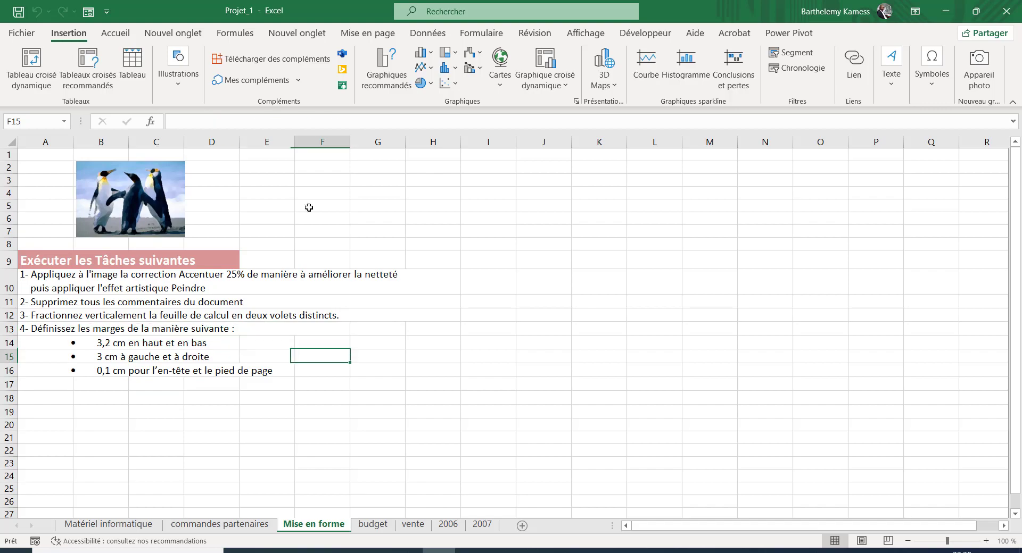
Step: Set custom page margins of 3,2 cm for top and bottom and 3 cm for left and right
left_click(368, 33)
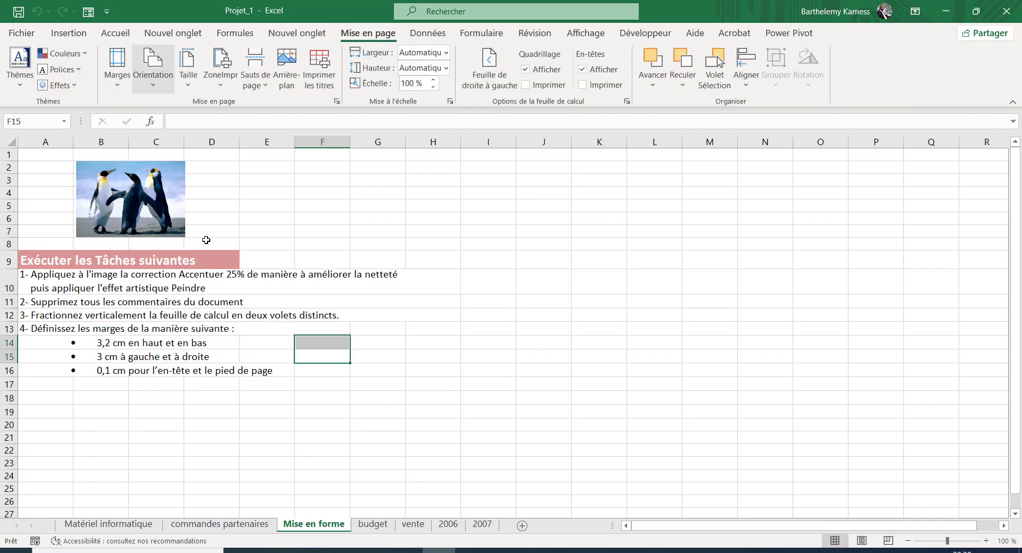
left_click(117, 67)
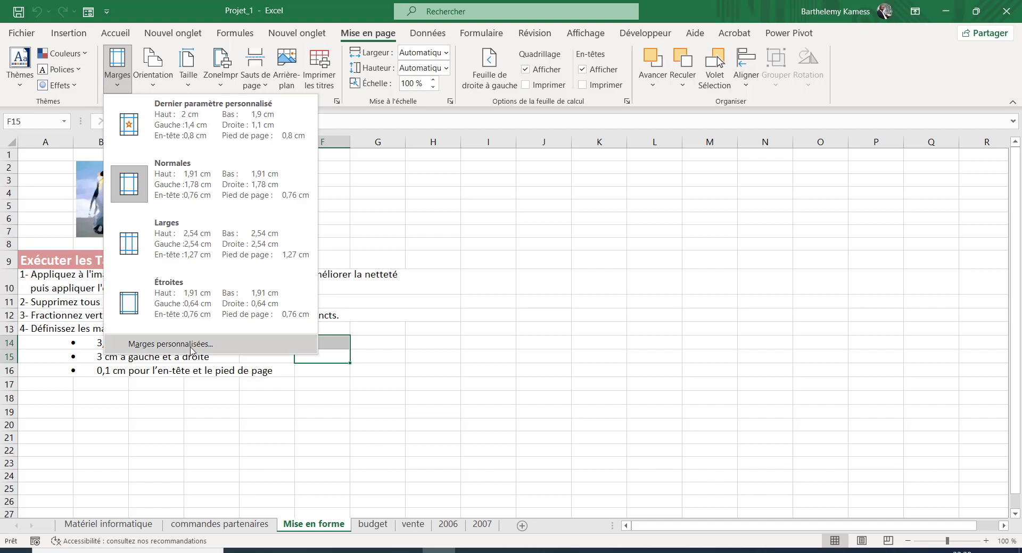
left_click(171, 344)
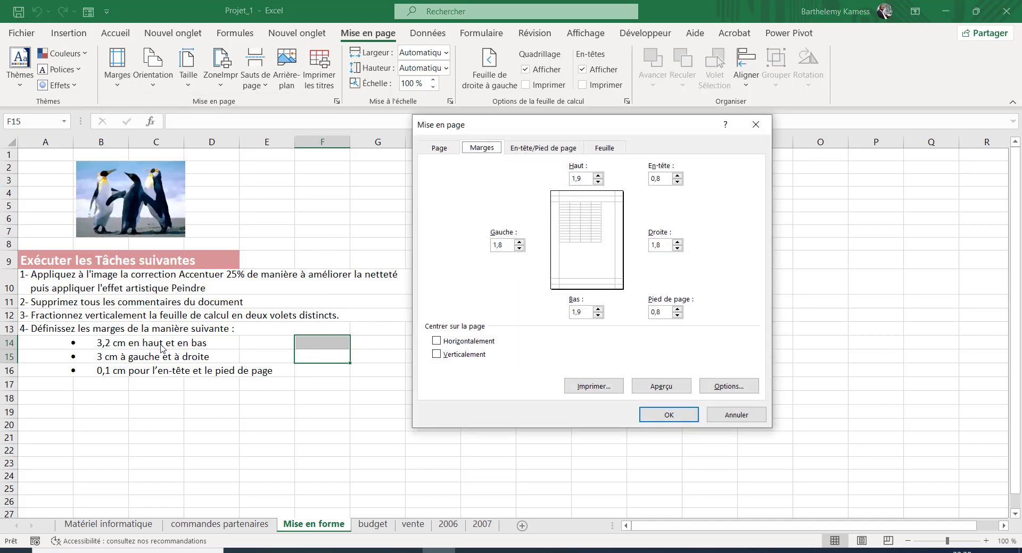
left_click(577, 177)
type("3")
left_click_drag(571, 312, 575, 312)
left_click_drag(501, 245, 471, 230)
type("3")
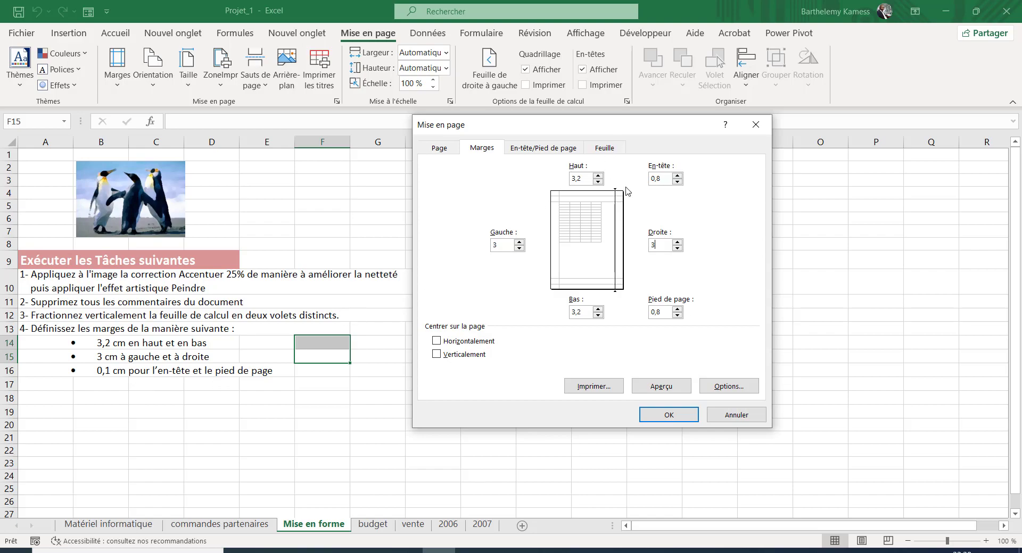
Step: Set the header and footer margins to 0,1 cm and apply the page setup
double_click(663, 179)
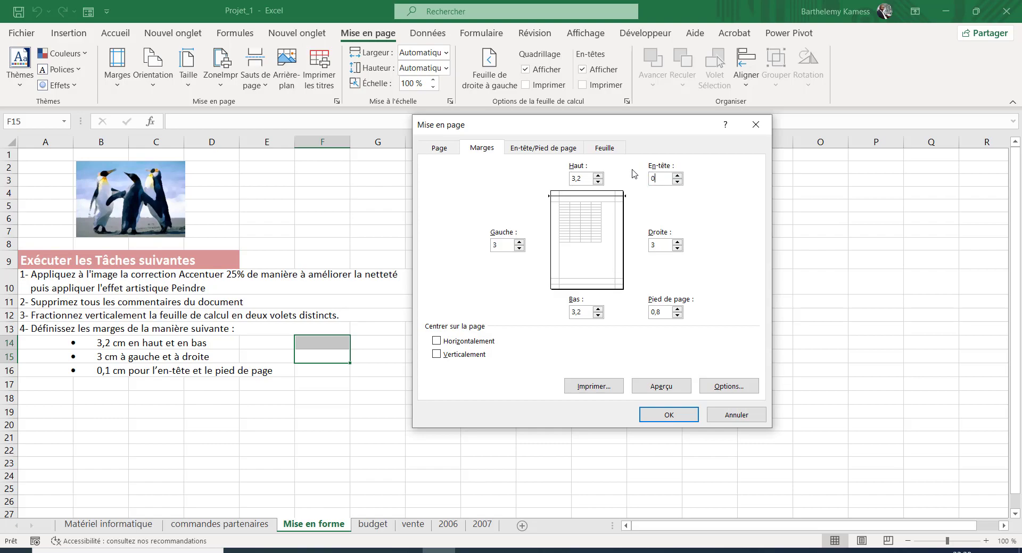
type("0,1")
left_click_drag(647, 173, 628, 168)
left_click_drag(663, 312, 641, 307)
type("0,1")
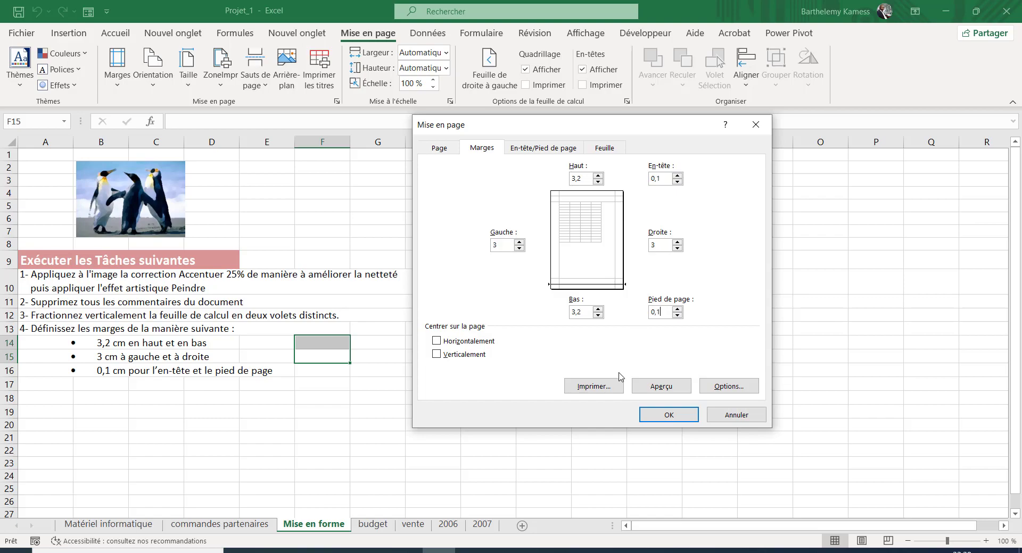
left_click(669, 416)
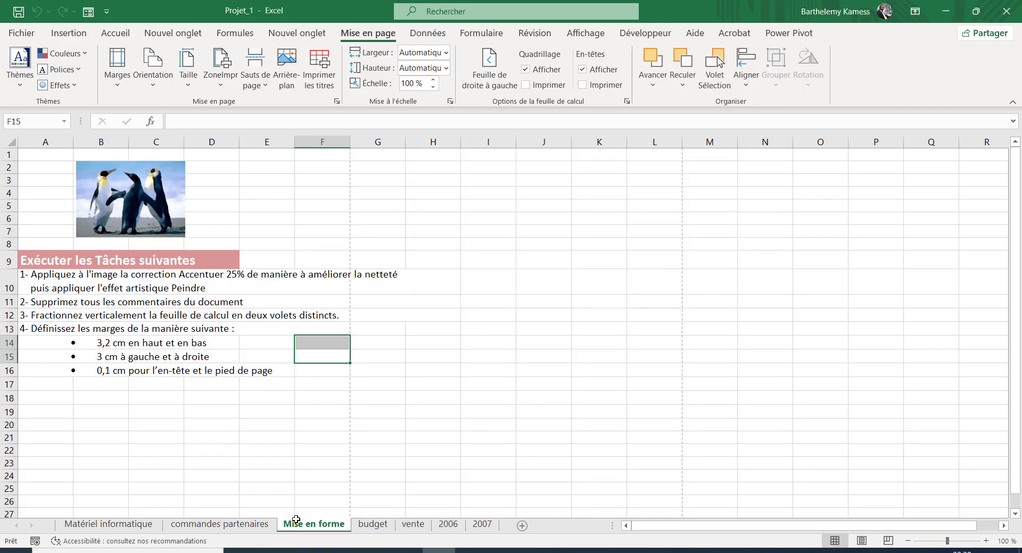
Step: Remove the background of the penguin picture on the budget sheet and keep the changes
left_click(373, 525)
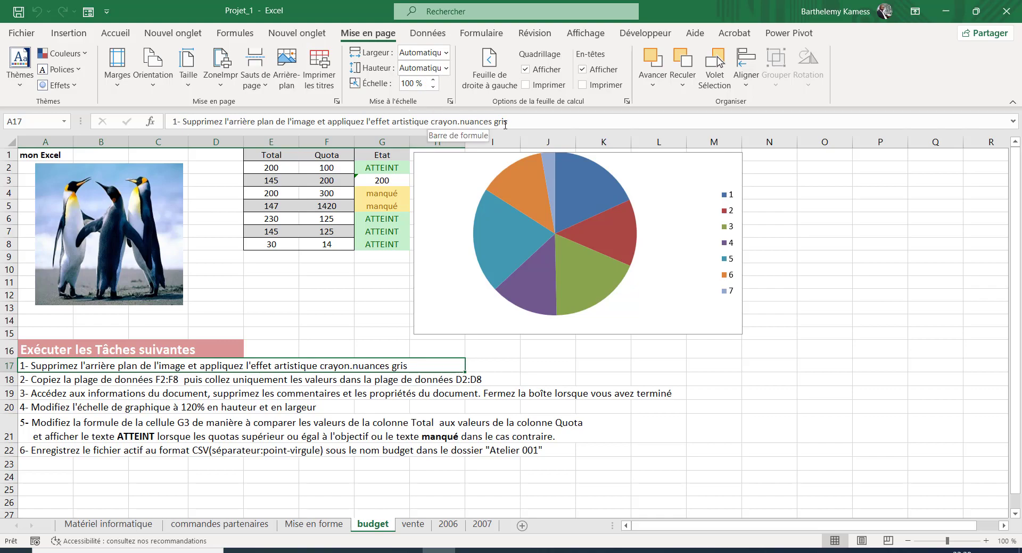
left_click(105, 233)
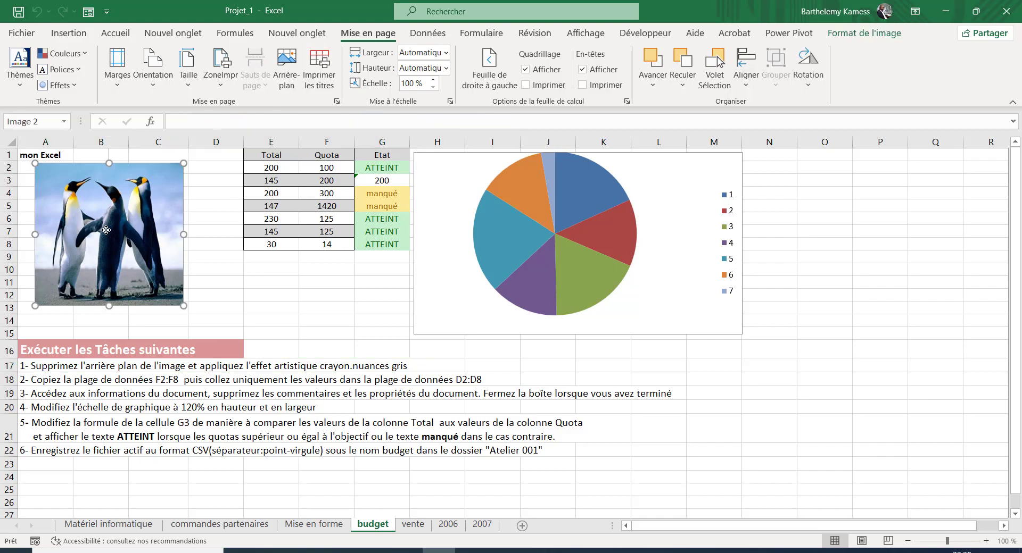
left_click(863, 33)
left_click(7, 80)
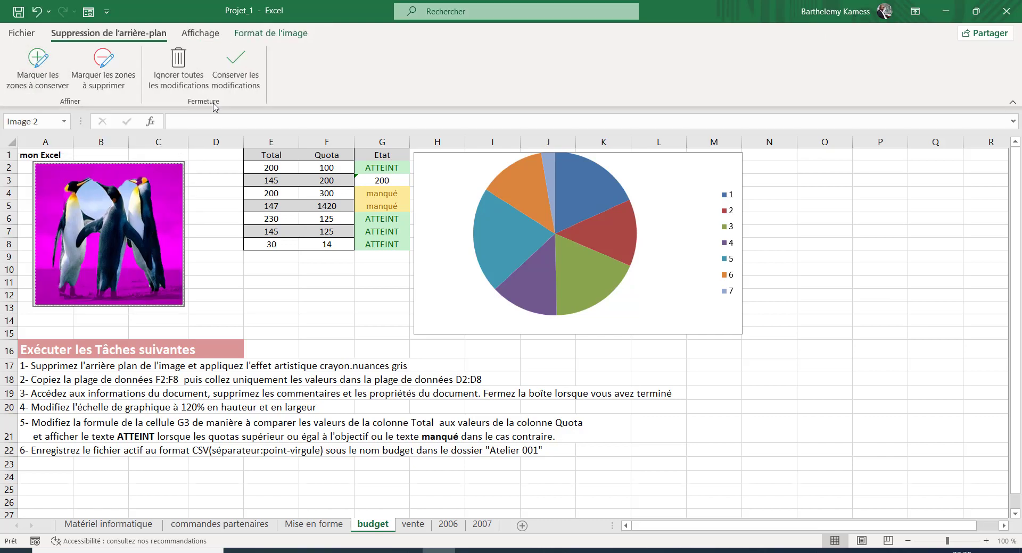
left_click(235, 68)
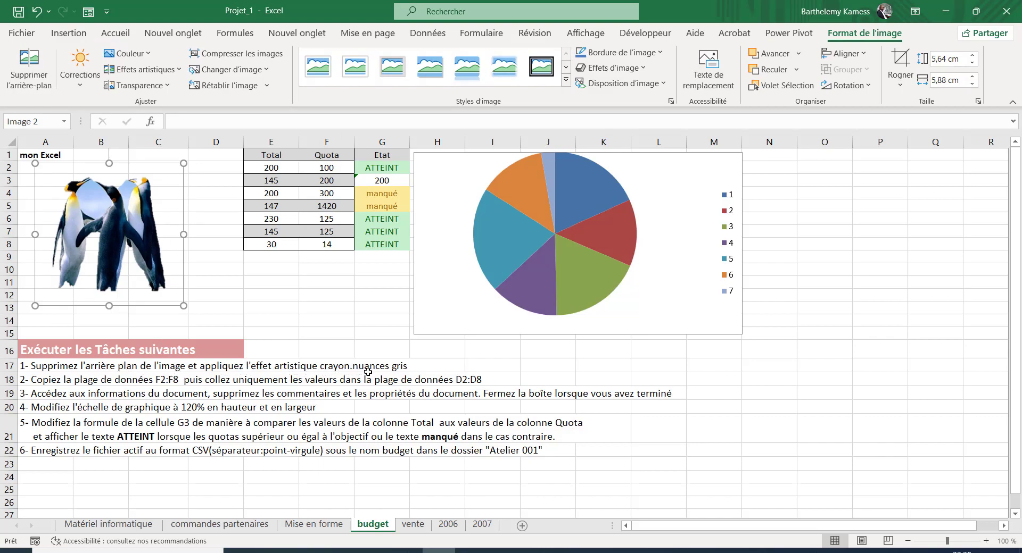
Step: Apply the pencil grayscale artistic effect (crayon, nuances de gris) to the penguin picture
left_click(143, 70)
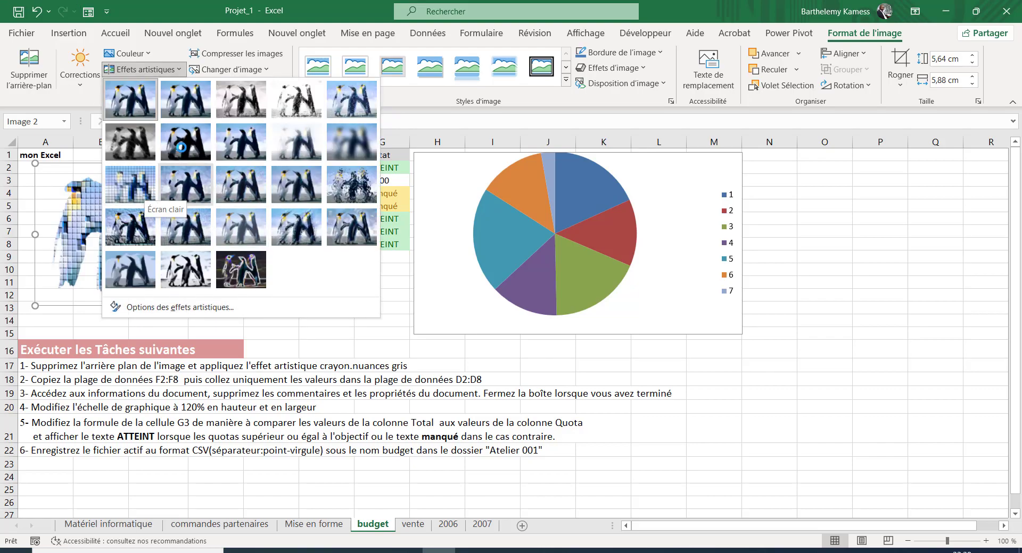
left_click(231, 100)
left_click(41, 380)
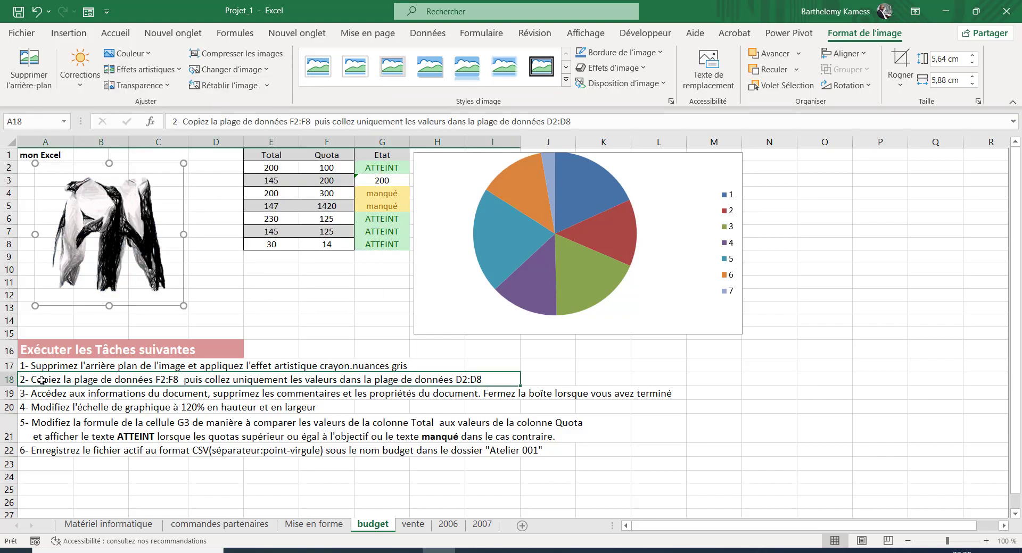
Step: Select the range F2:F8 named in task 2 and copy it
double_click(158, 381)
left_click_drag(156, 382, 180, 381)
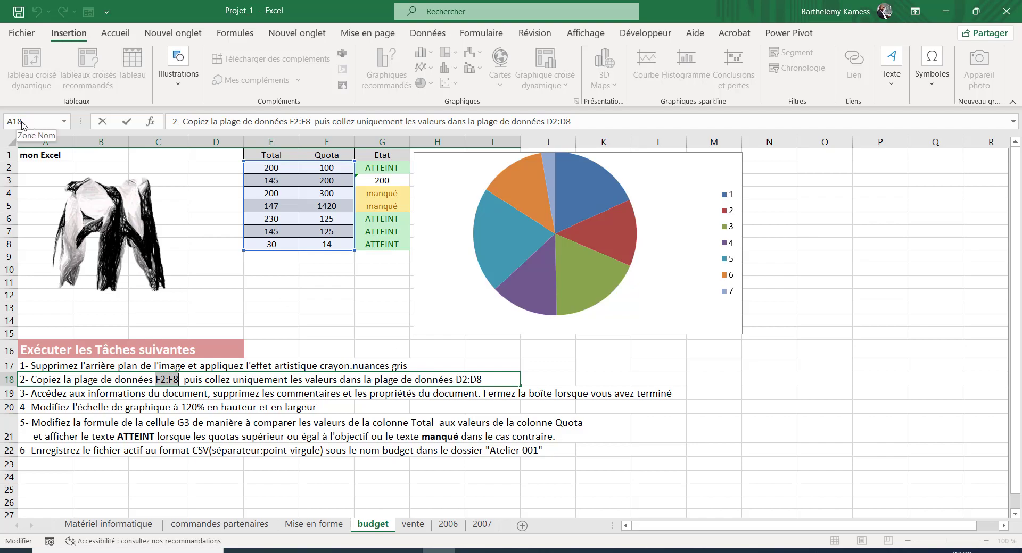
left_click(158, 321)
left_click(27, 122)
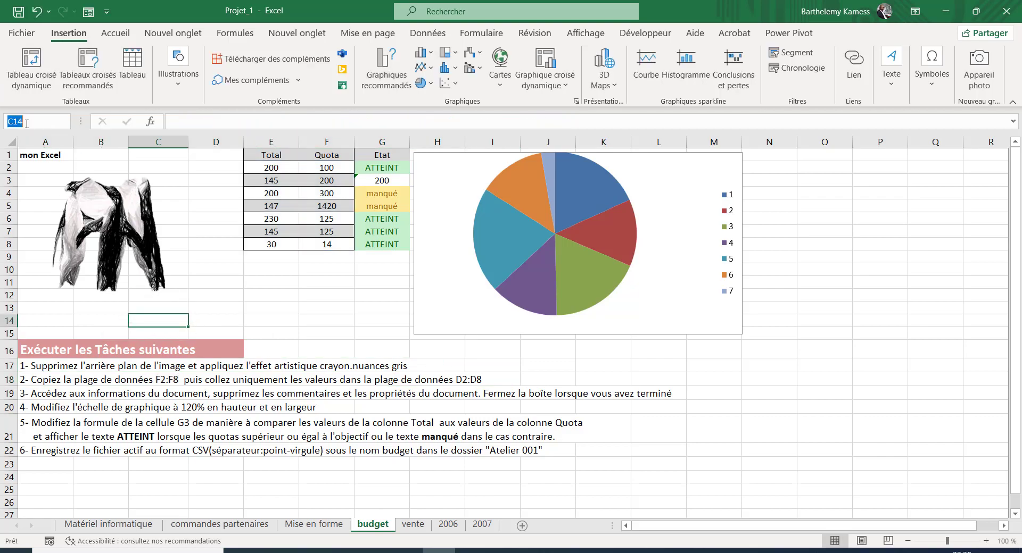
type("F2:F8")
key("Return")
key("ctrl+c")
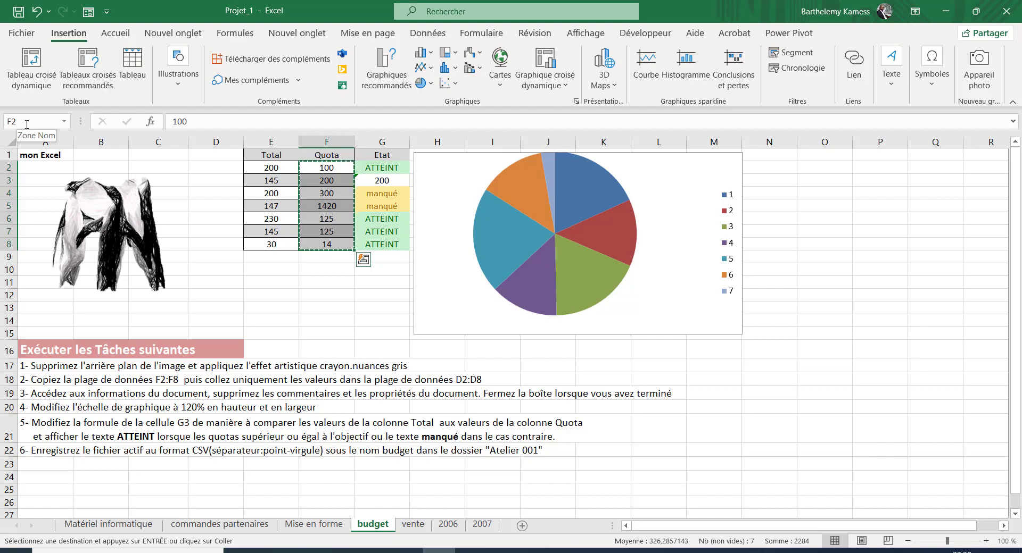
Step: Paste only the values of the copied range into D2:D8
left_click(207, 166)
right_click(208, 166)
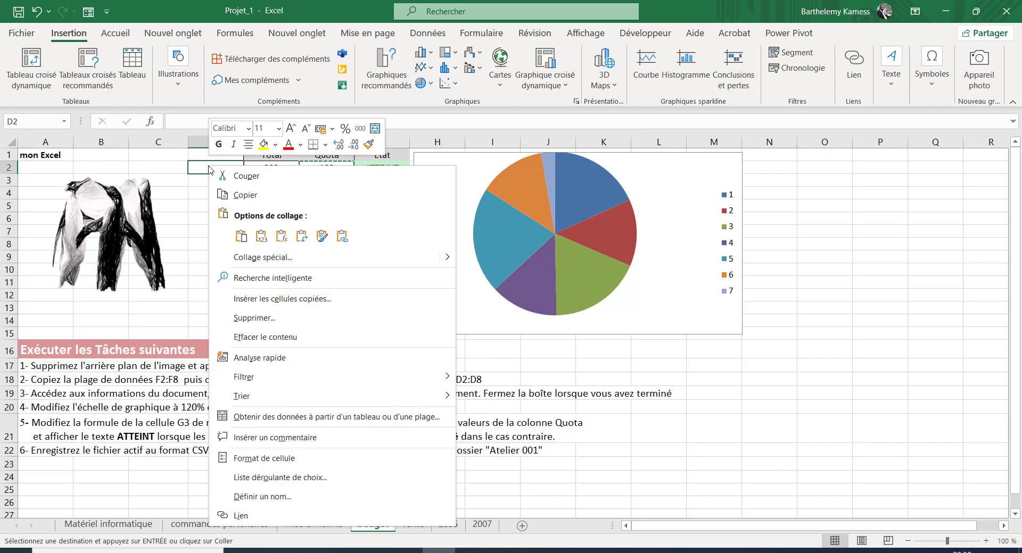
left_click(252, 230)
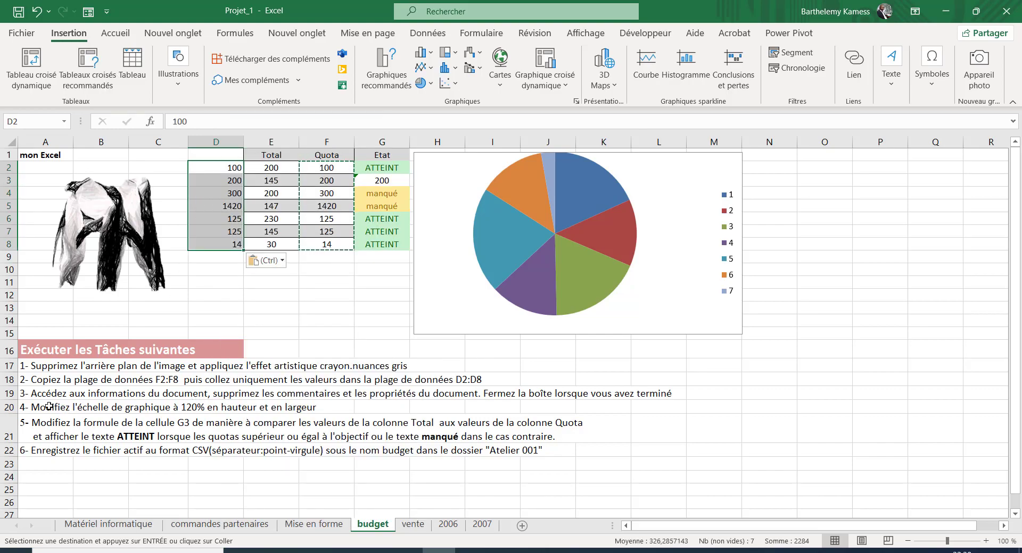
Step: Review task 3 on the budget sheet and compare it with the comment-removal task on the Mise en forme sheet
left_click(28, 394)
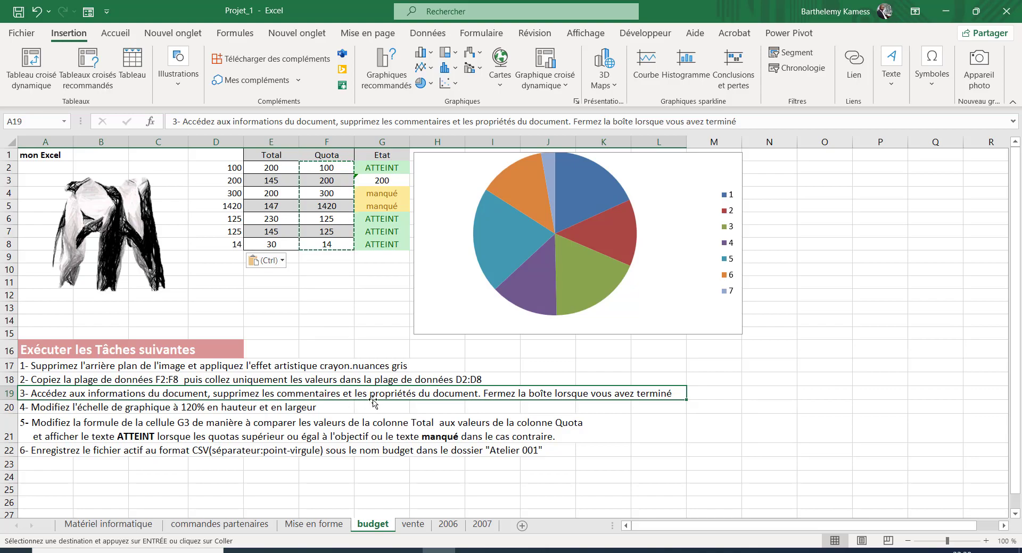
left_click(385, 423)
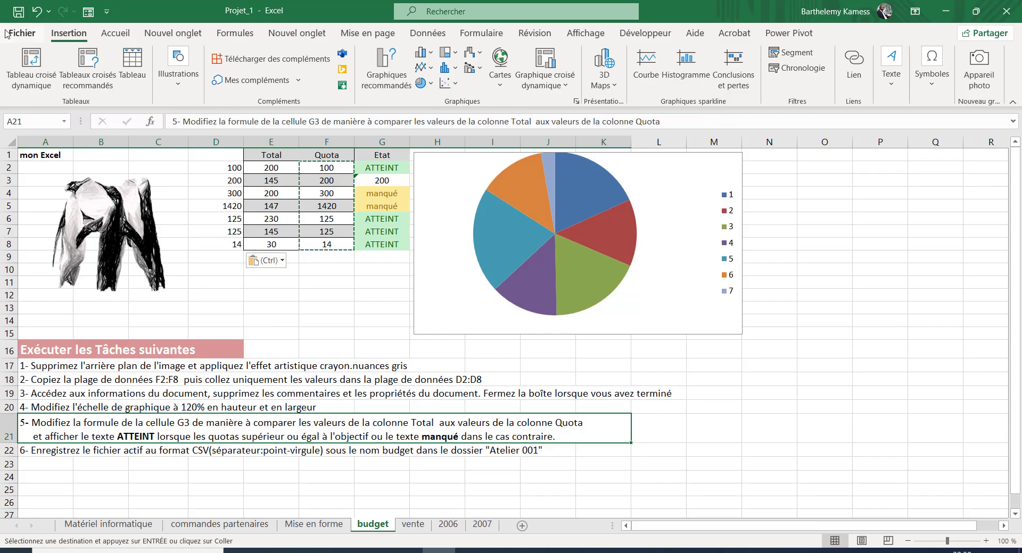
left_click(70, 392)
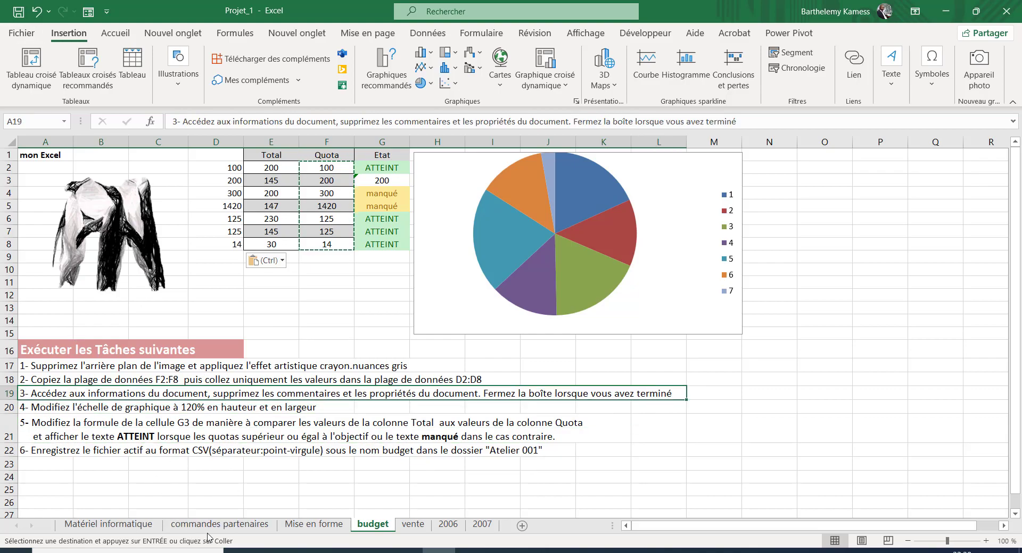
left_click(313, 525)
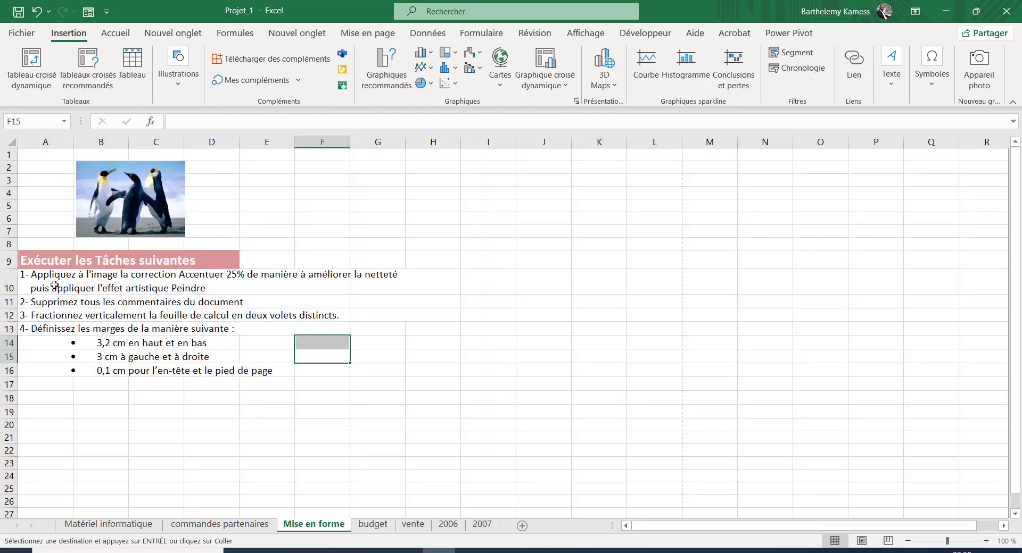
left_click(51, 302)
left_click(381, 526)
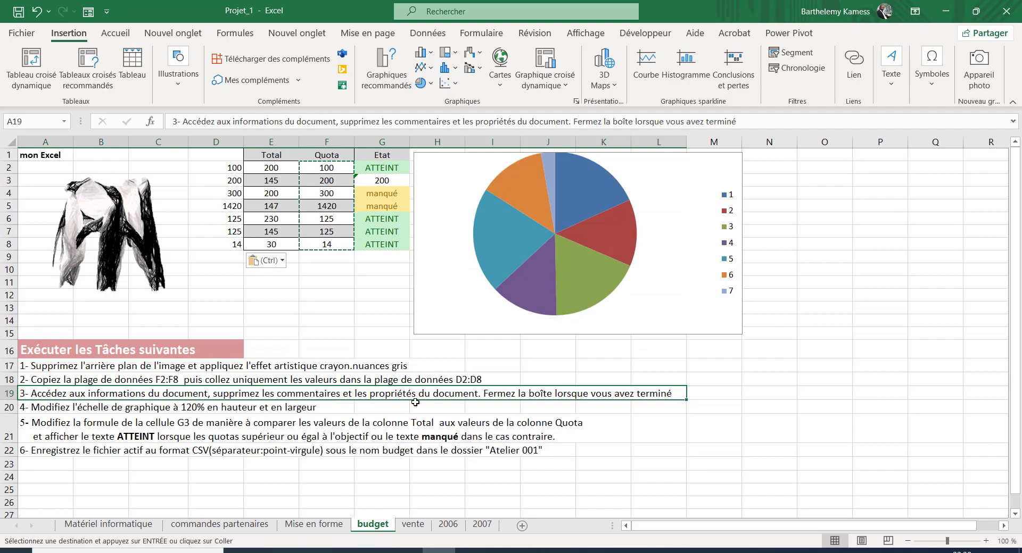
Step: Inspect the workbook with the Document Inspector and remove all document properties and personal information
left_click(23, 35)
left_click(47, 162)
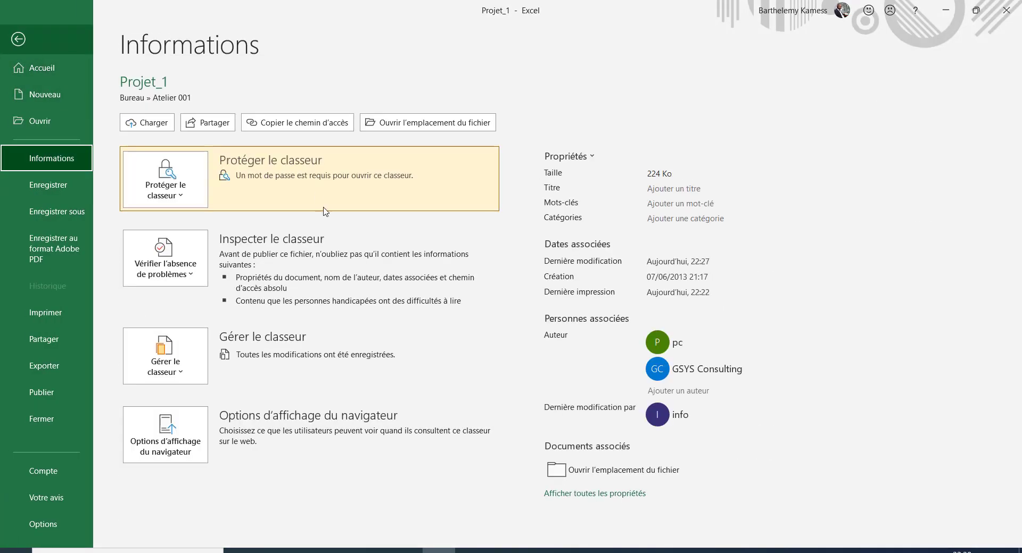
left_click(186, 282)
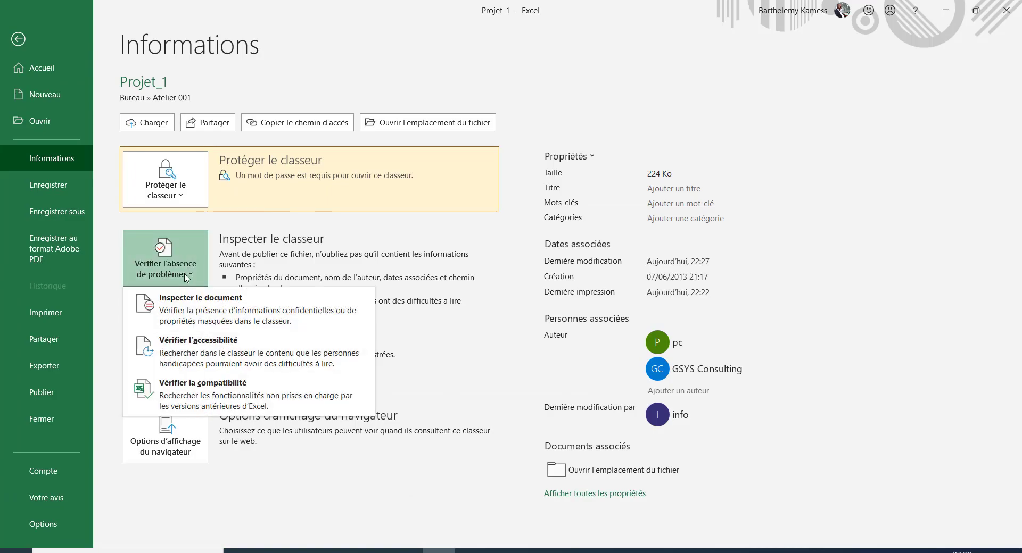
left_click(197, 310)
left_click(482, 328)
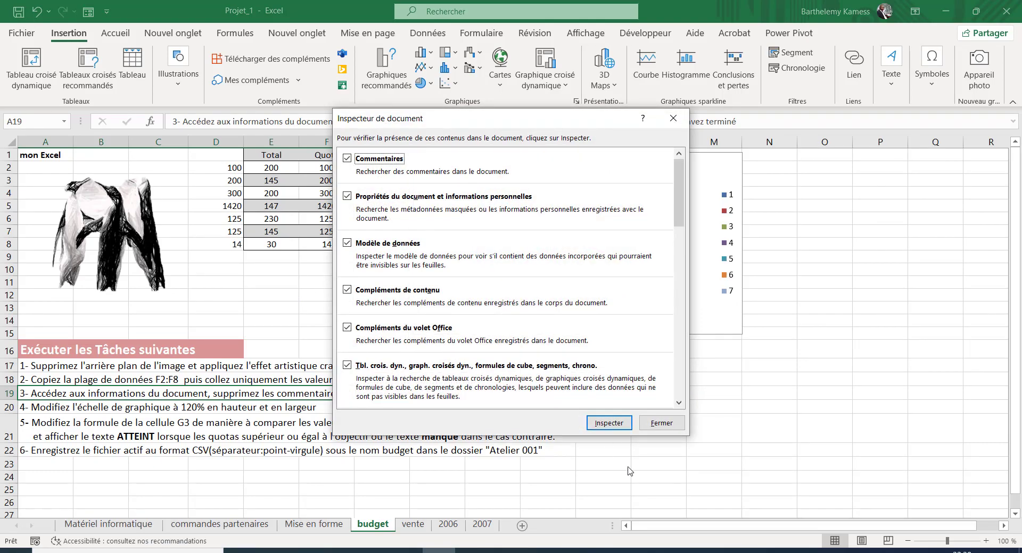
left_click(604, 423)
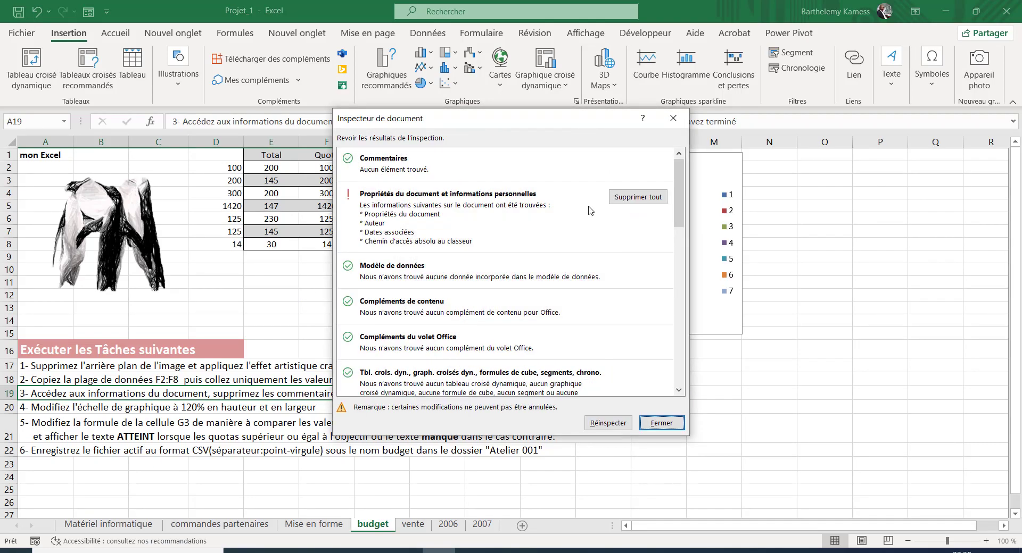
left_click(623, 203)
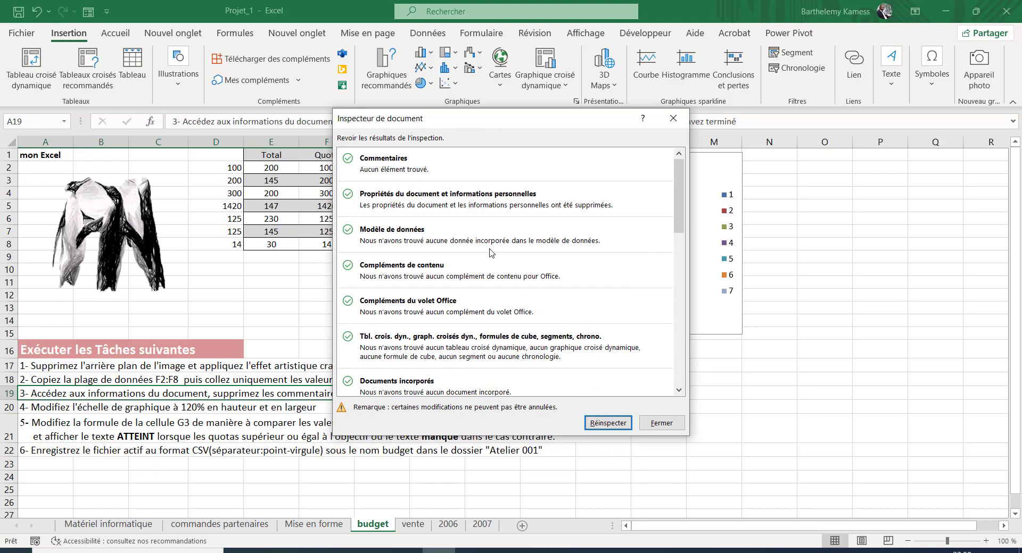
Step: Run the document inspection again and close the Document Inspector
left_click(605, 425)
left_click(606, 423)
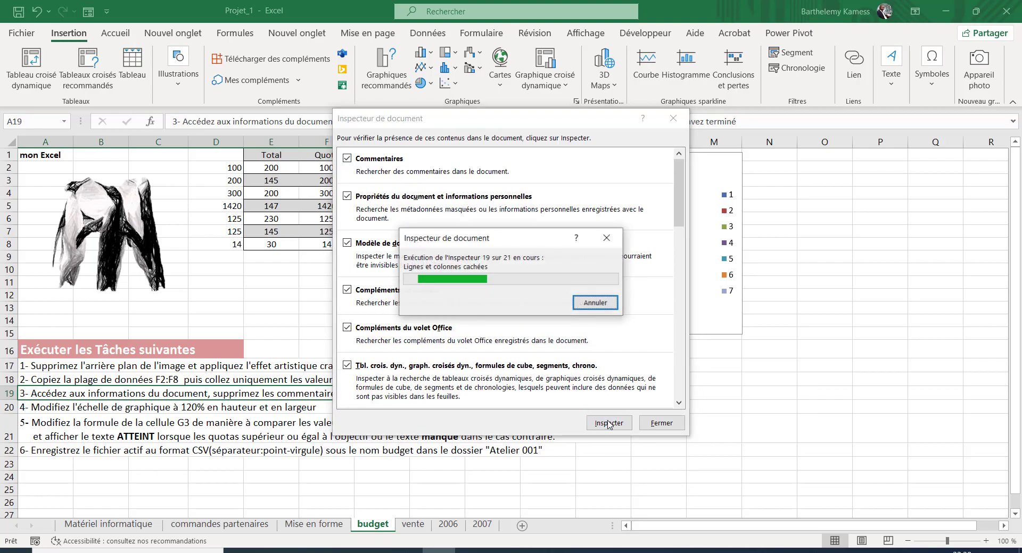
left_click(660, 424)
Step: Open the size settings in the chart area formatting of the pie chart for task 4
left_click(56, 408)
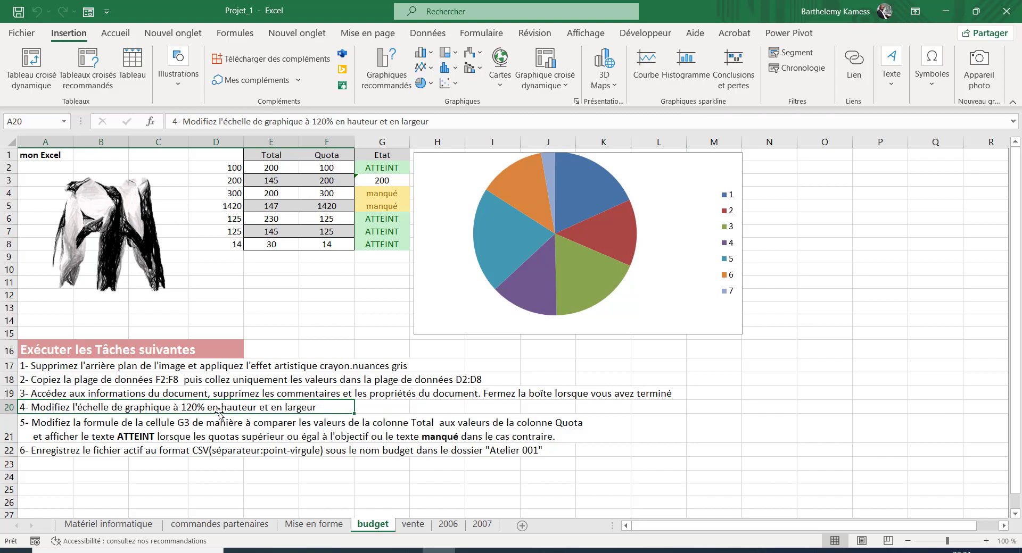
left_click(292, 426)
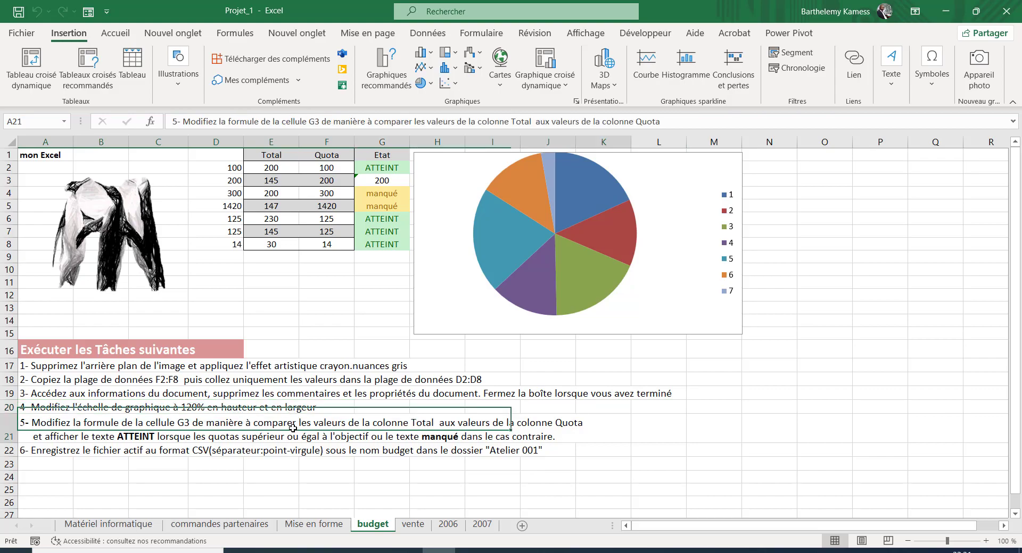
left_click(675, 162)
left_click(892, 34)
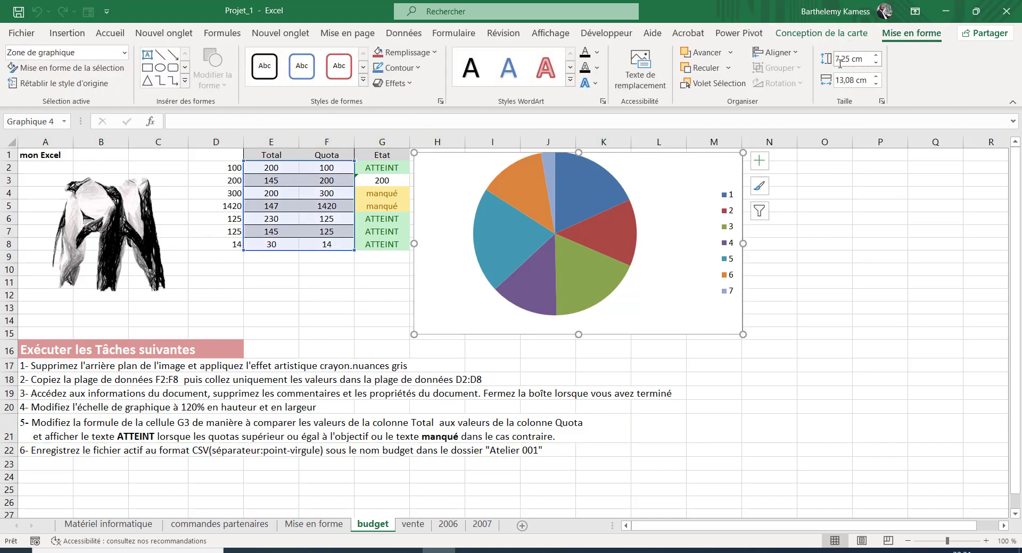
right_click(713, 154)
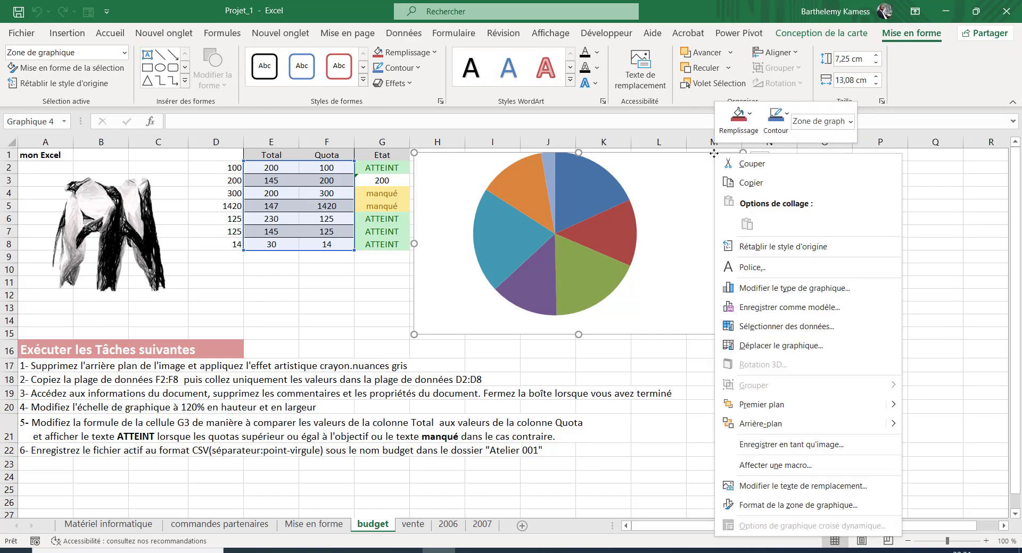
left_click(789, 505)
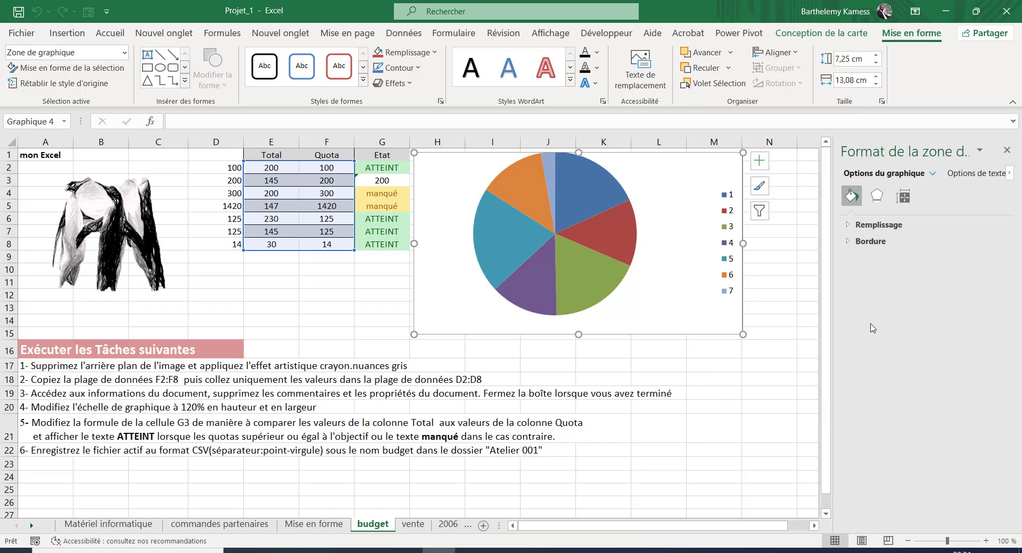
left_click(877, 197)
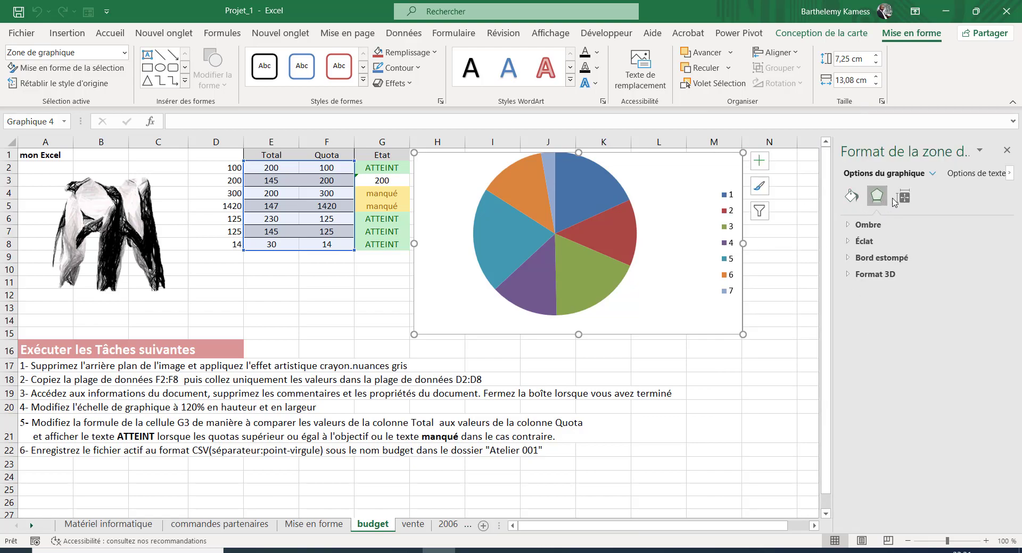
left_click(905, 197)
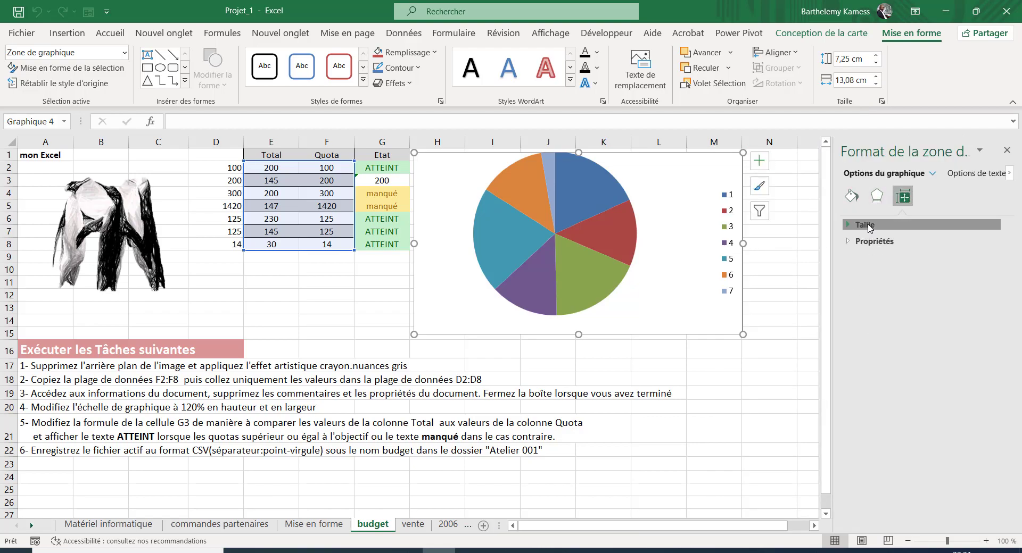
left_click(868, 224)
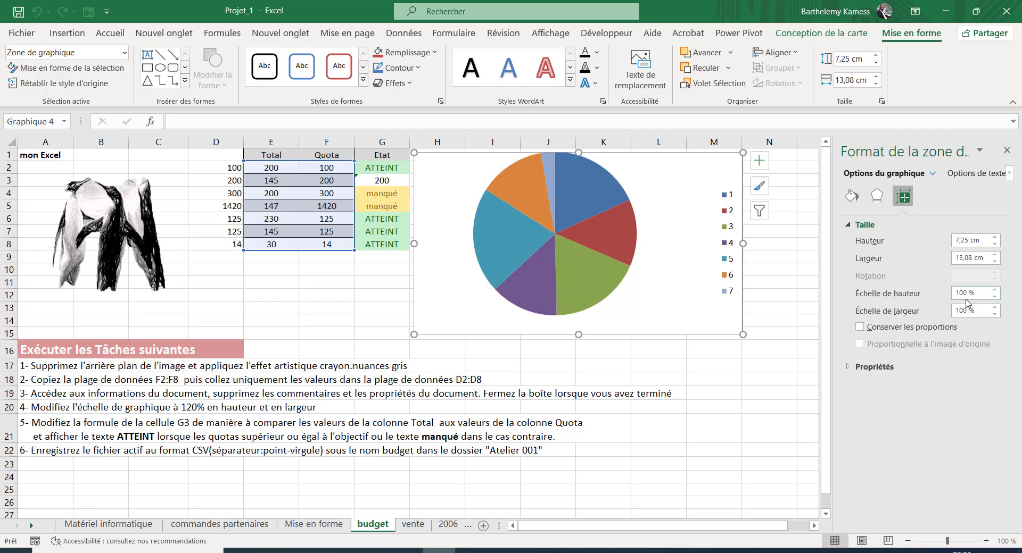
Step: Set the pie chart's height and width scale to 120 % and close the formatting pane
left_click_drag(966, 293, 943, 294)
type("120")
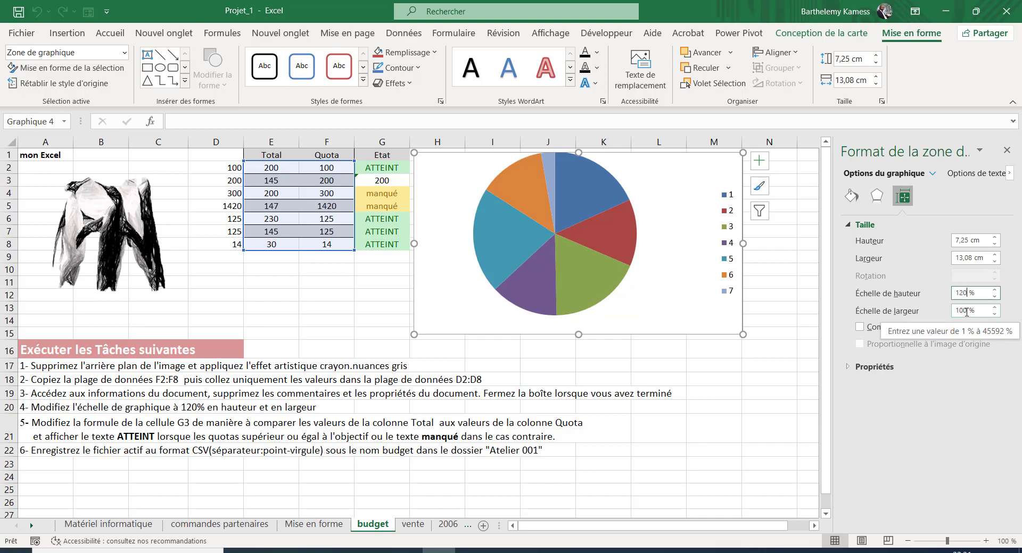
left_click_drag(966, 313, 957, 310)
type("120")
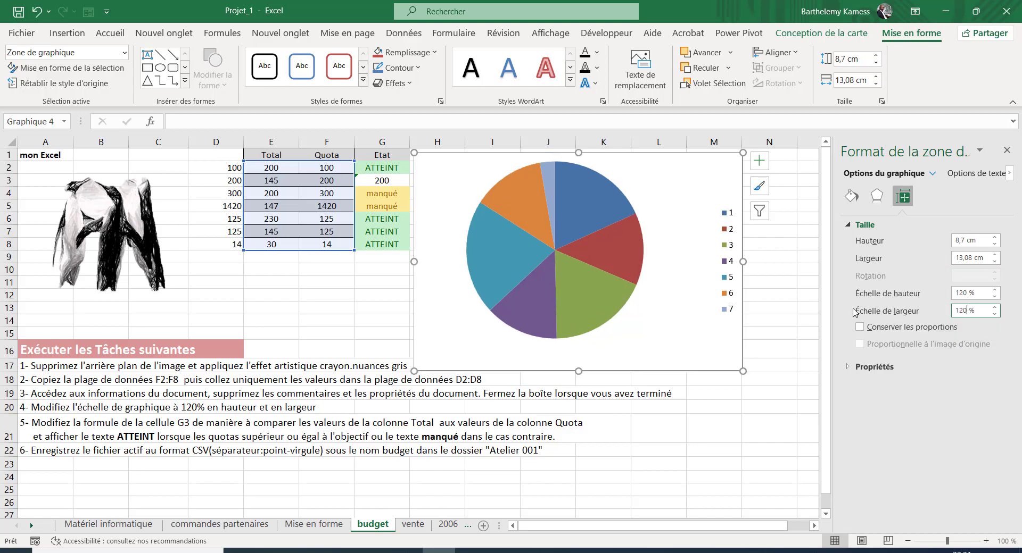
left_click(777, 358)
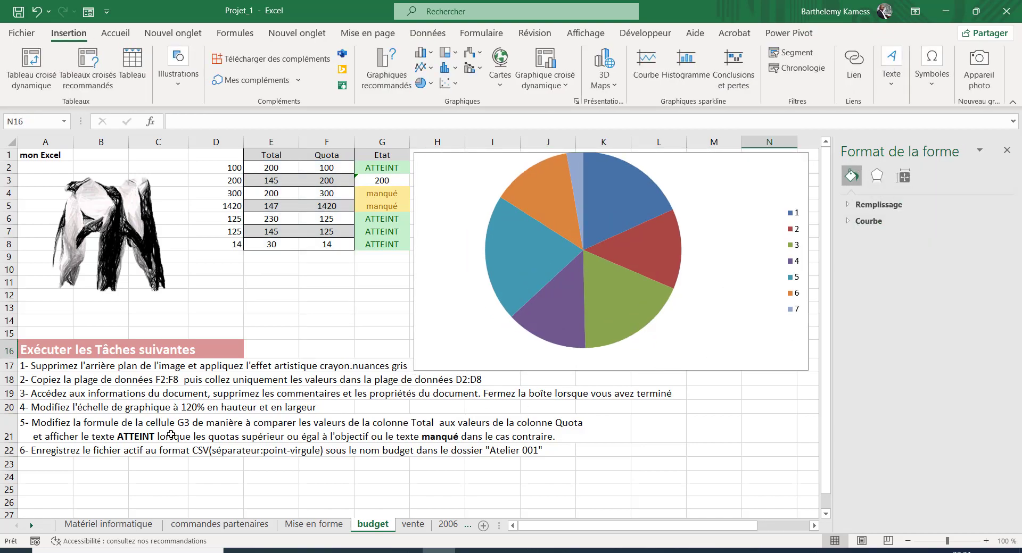
left_click(32, 417)
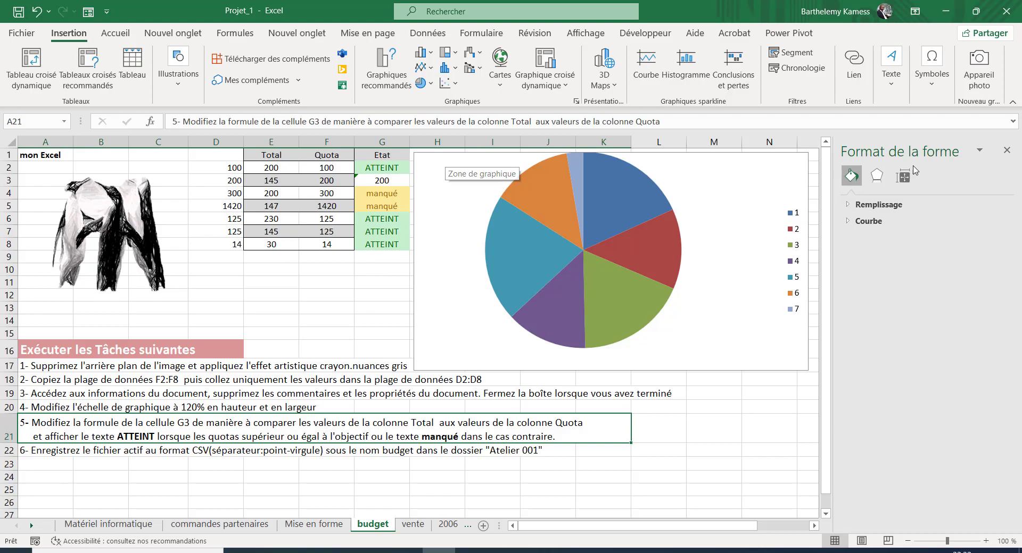
left_click(1006, 150)
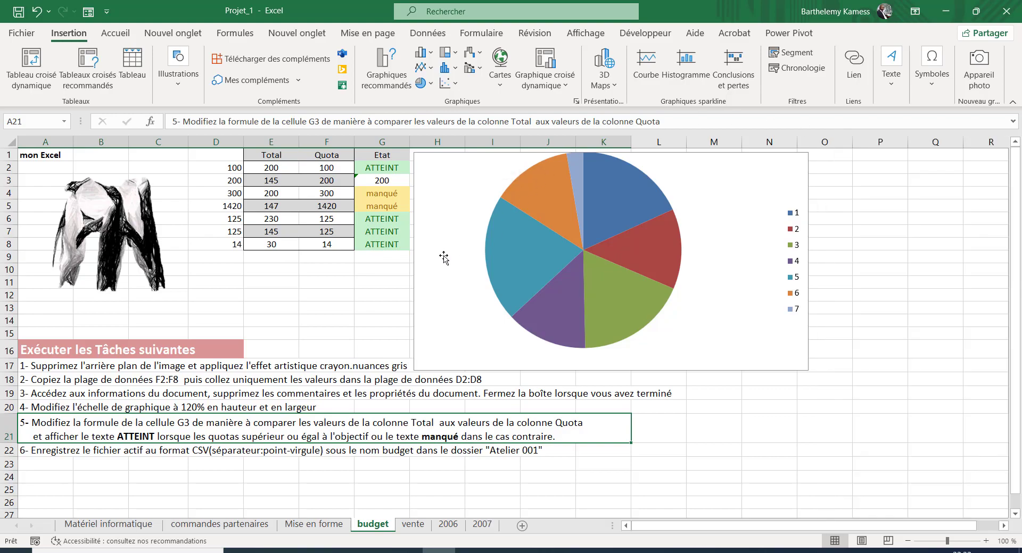
Step: Examine the Total and Quota columns and compare the Etat formulas in G2 and G4 with the one in G3
left_click(417, 165)
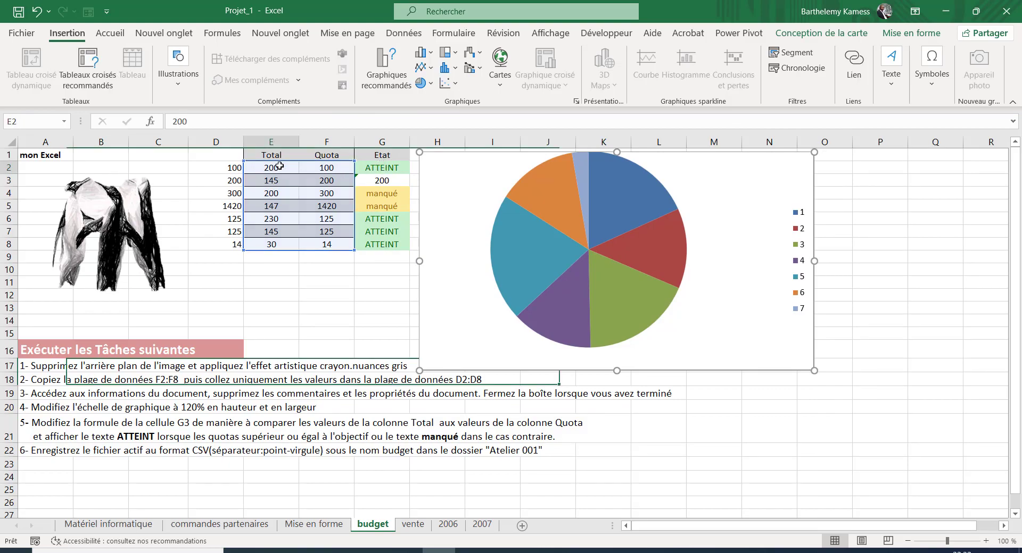
left_click(279, 166)
left_click_drag(271, 270, 271, 296)
left_click_drag(324, 168, 337, 244)
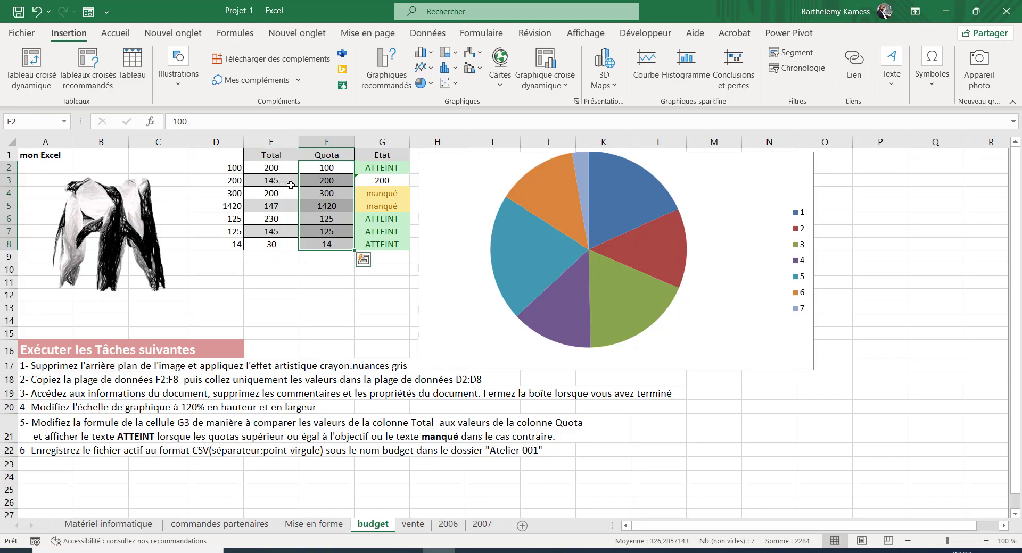
left_click(358, 169)
double_click(358, 170)
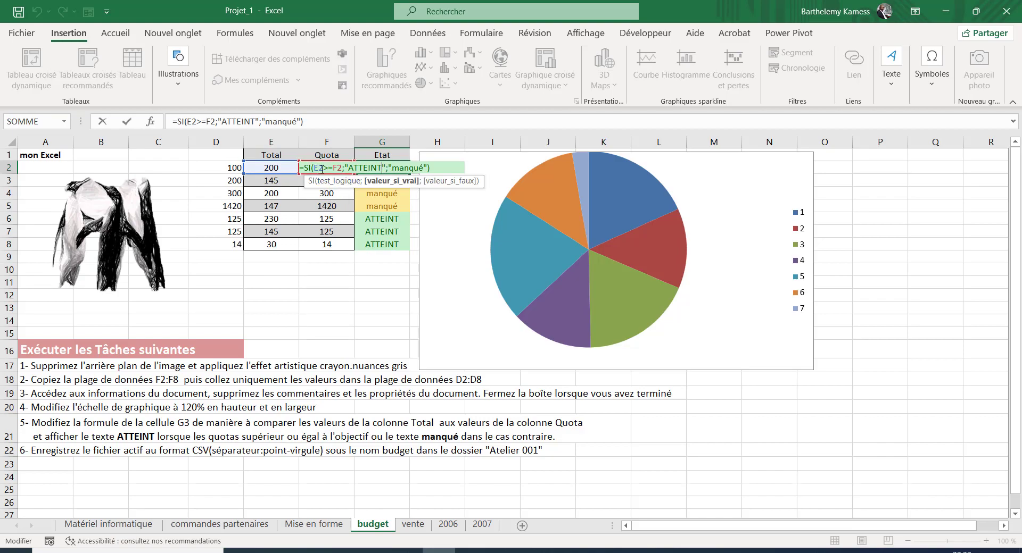
left_click(330, 169)
key("BackSpace")
key("Return")
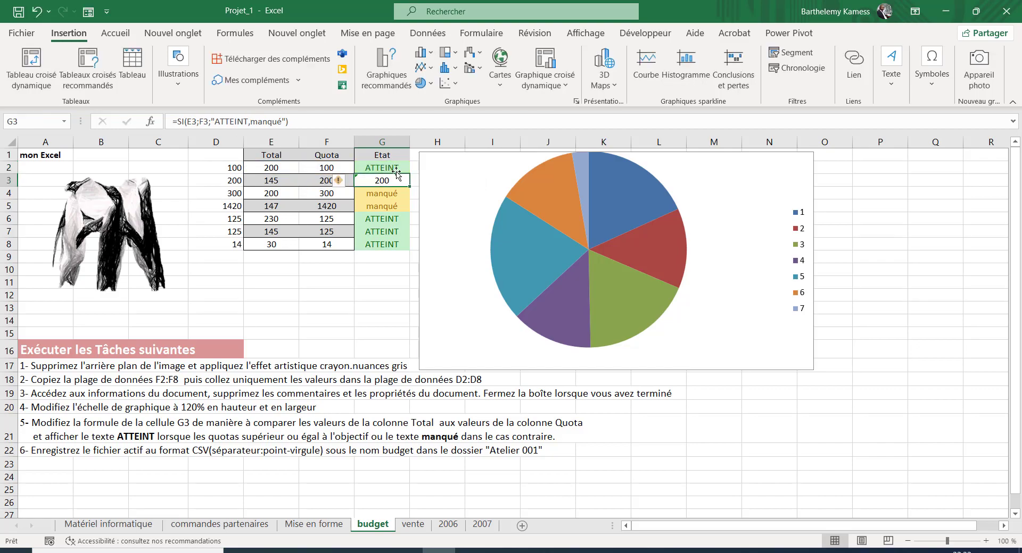
left_click(384, 193)
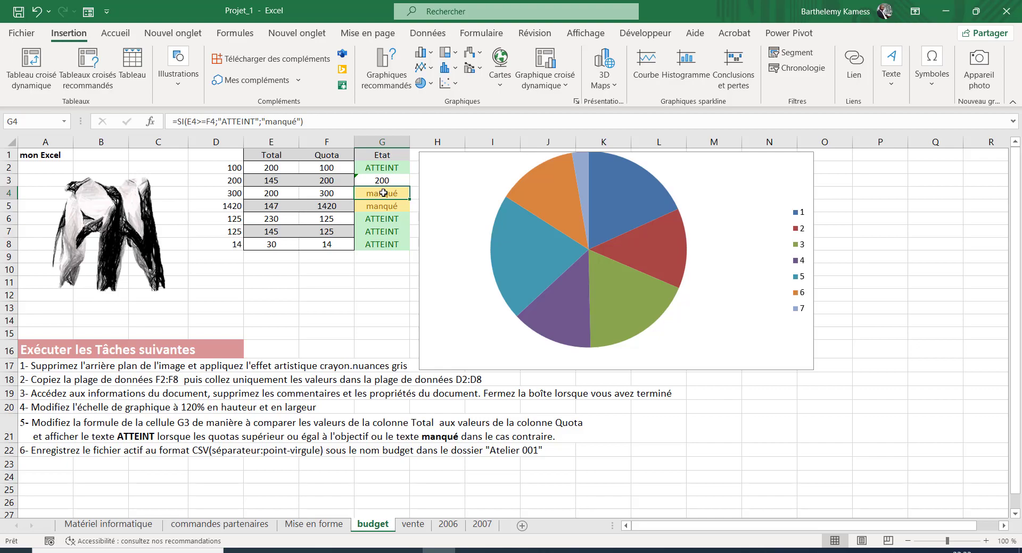
left_click(382, 181)
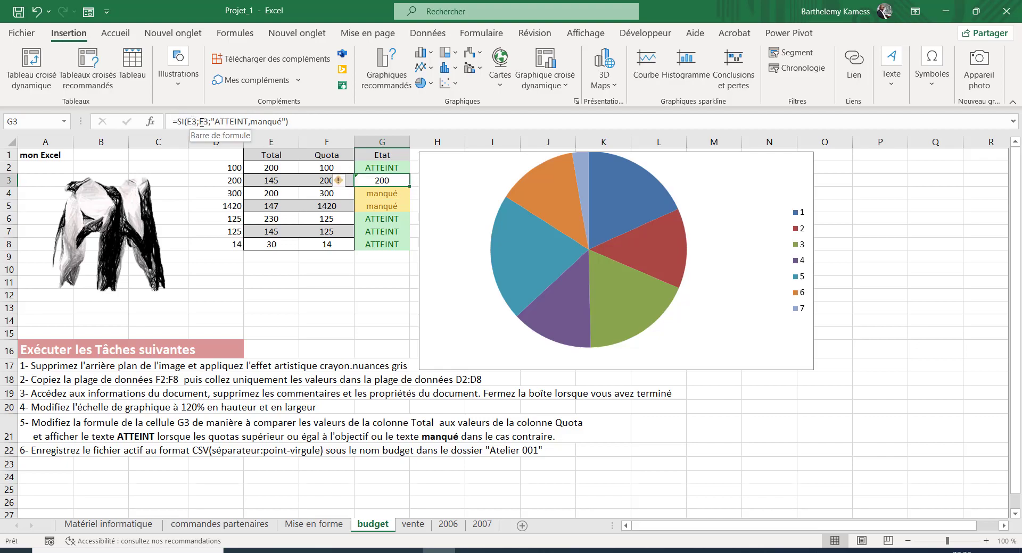
Step: Change the logical test of the SI formula in cell G3 to E3>=F3
double_click(377, 178)
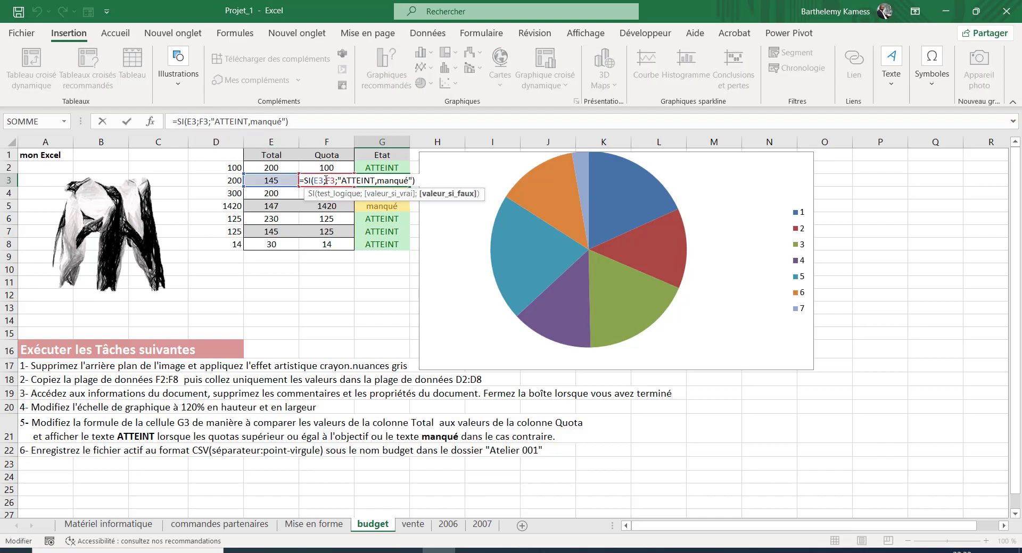
key("BackSpace")
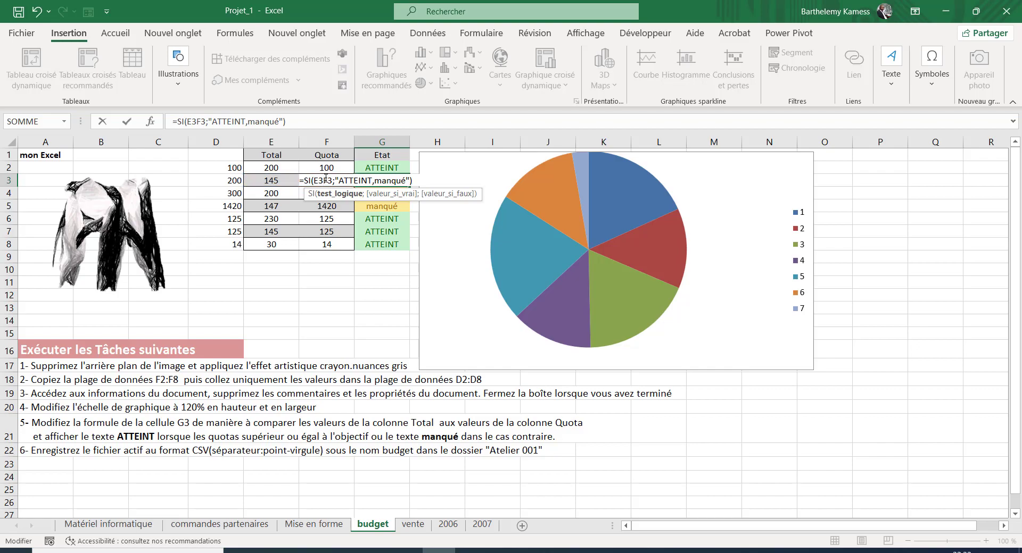
type(">")
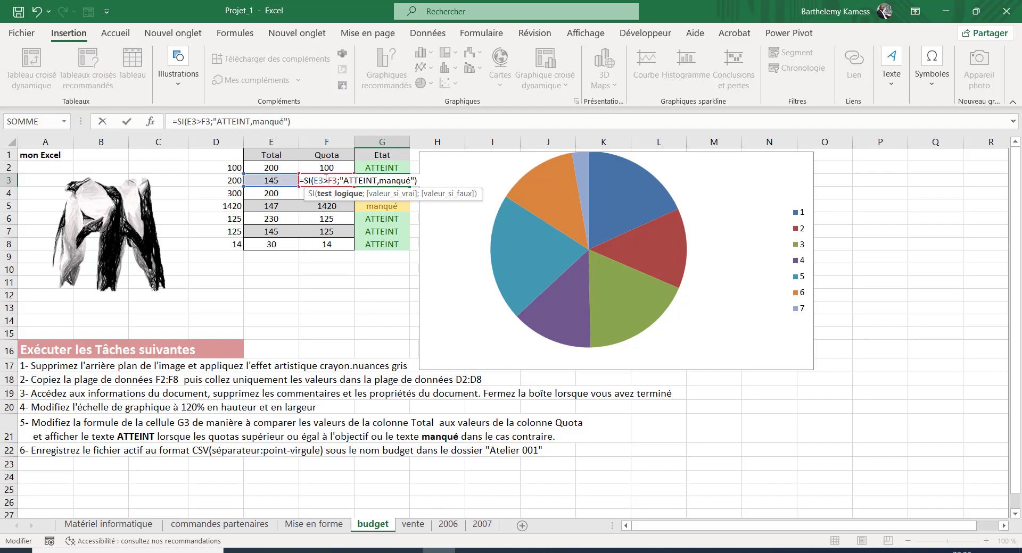
type("=")
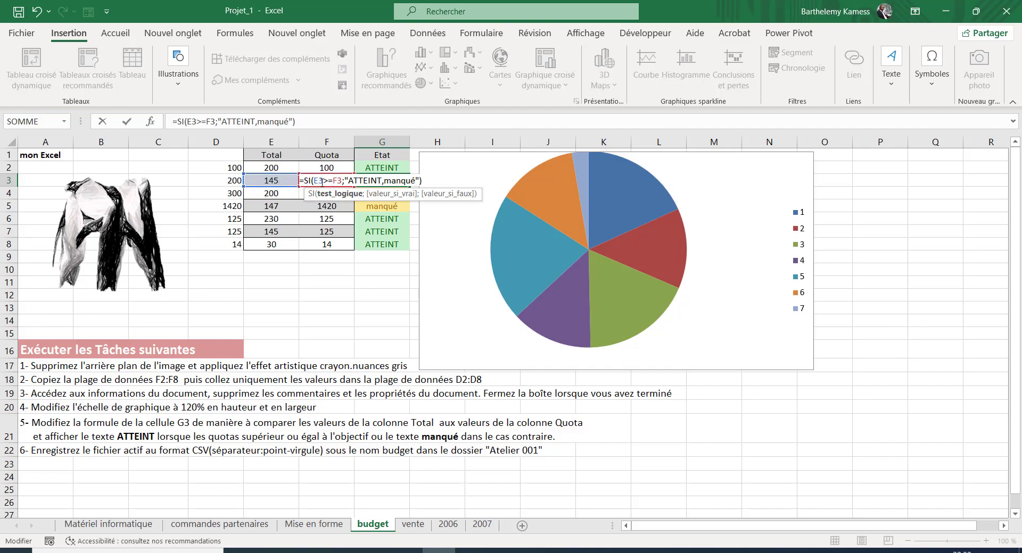
left_click(333, 181)
Step: Replace the comma before manqué in the G3 formula with a semicolon and an opening quotation mark, accepting Excel's proposed correction
left_click(385, 181)
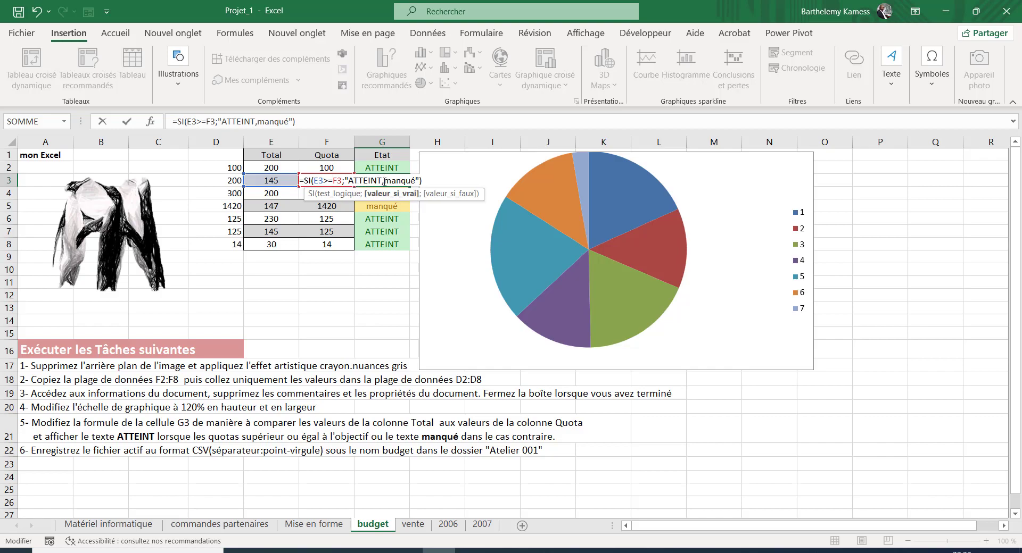
key("BackSpace")
type(";\"")
key("Return")
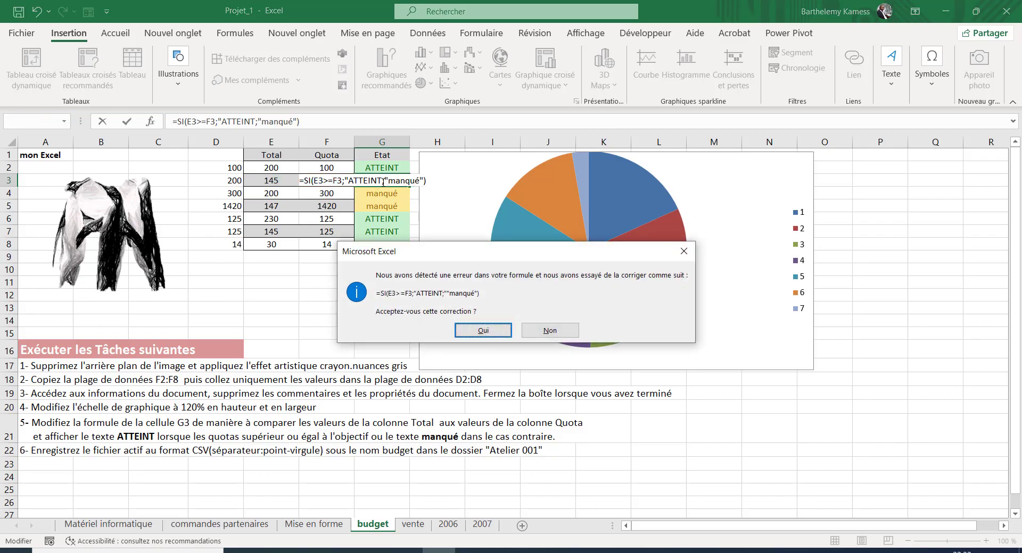
left_click(475, 332)
double_click(378, 184)
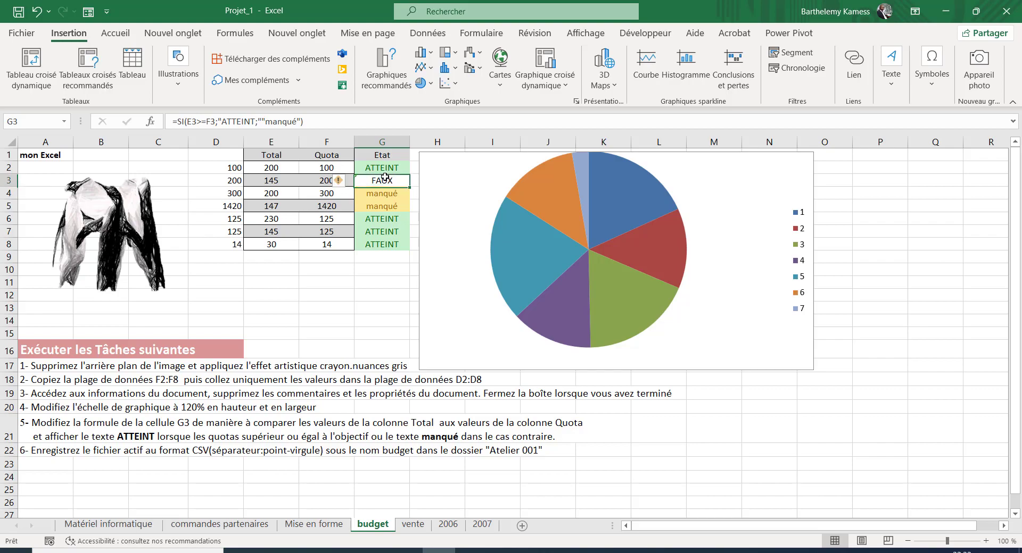
key("Return")
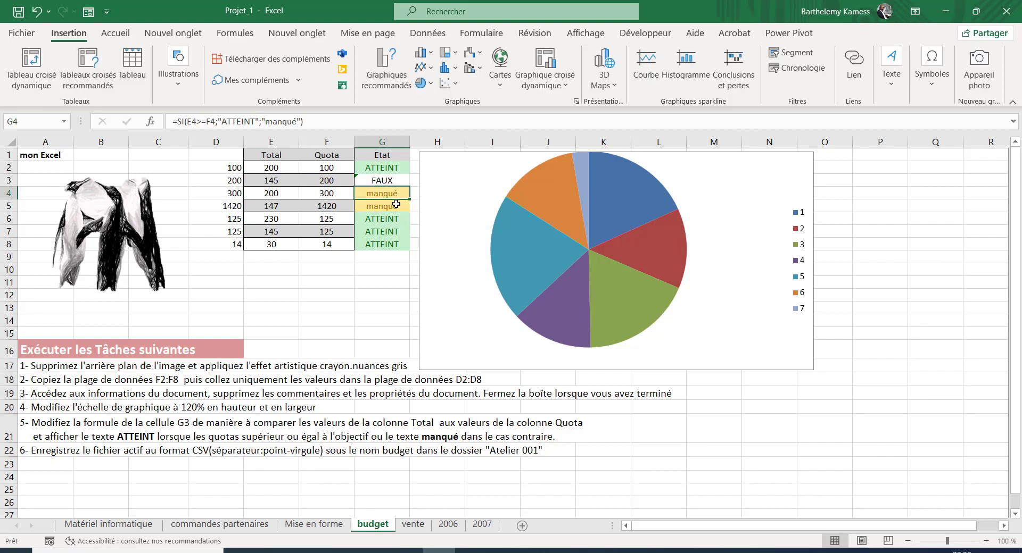
Step: Fix the quotation marks in cell G3 so the formula reads =SI(E3>=F3;"ATTEINT";"manqué")
double_click(386, 181)
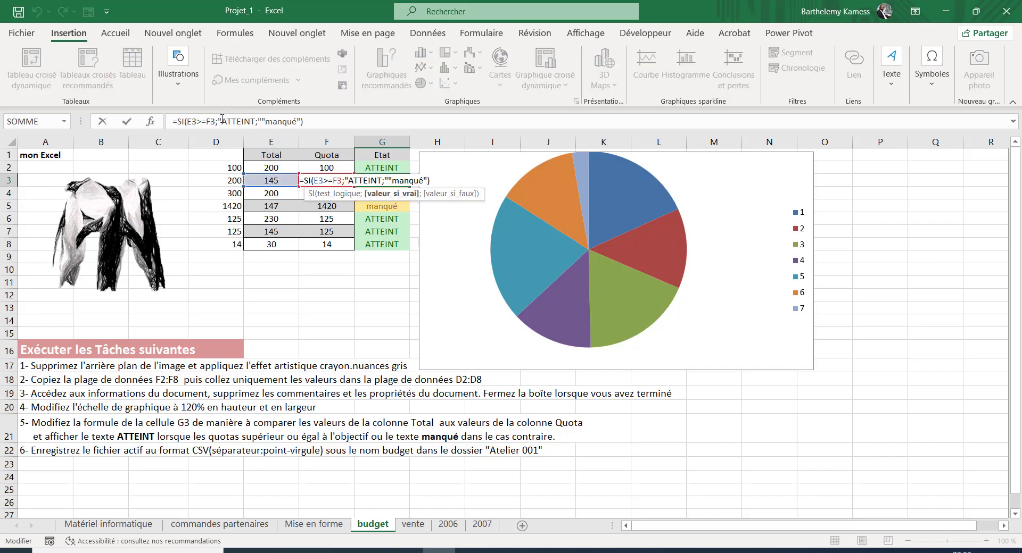
left_click(260, 122)
key("BackSpace")
key("Return")
left_click(483, 329)
left_click(269, 121)
key("BackSpace")
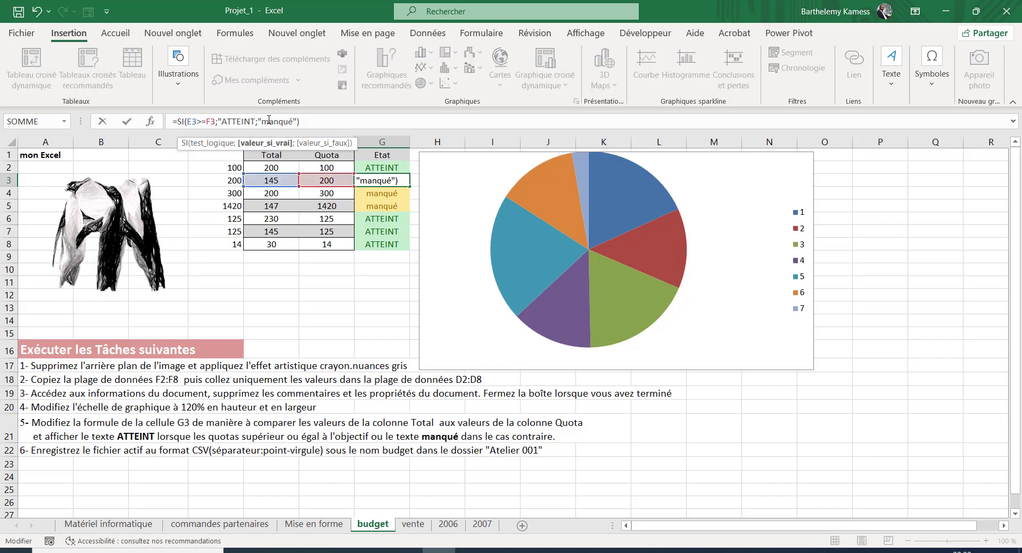
key("Delete")
type("\"")
left_click(254, 122)
type("\"")
key("Return")
left_click(381, 179)
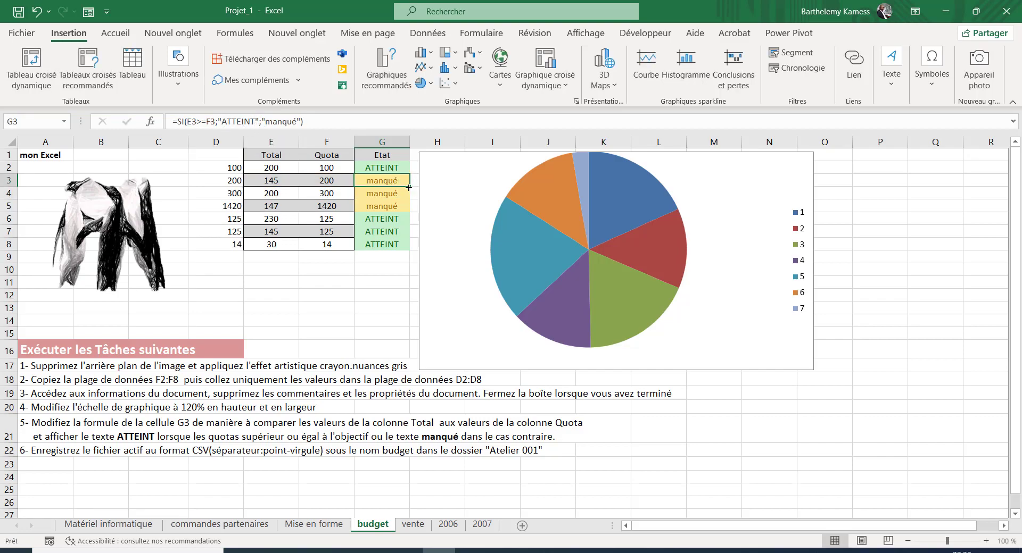
Step: Fill the corrected Etat formula from G3 down to G8
key("shift+Up")
left_click_drag(408, 183, 386, 246)
left_click(359, 281)
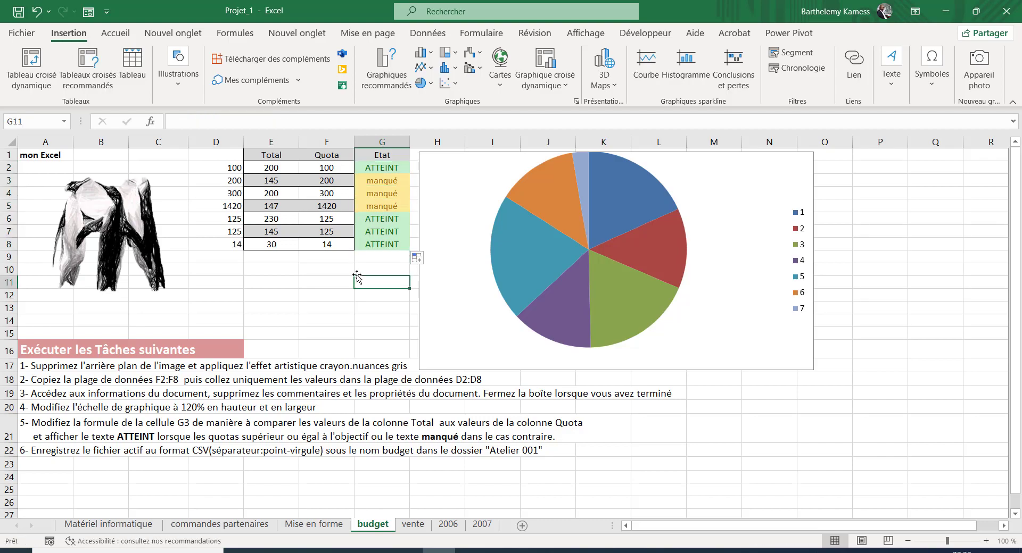
Step: Review the task 6 instruction in row 22 and open the Save As dialog on the Atelier 001 folder
left_click(38, 452)
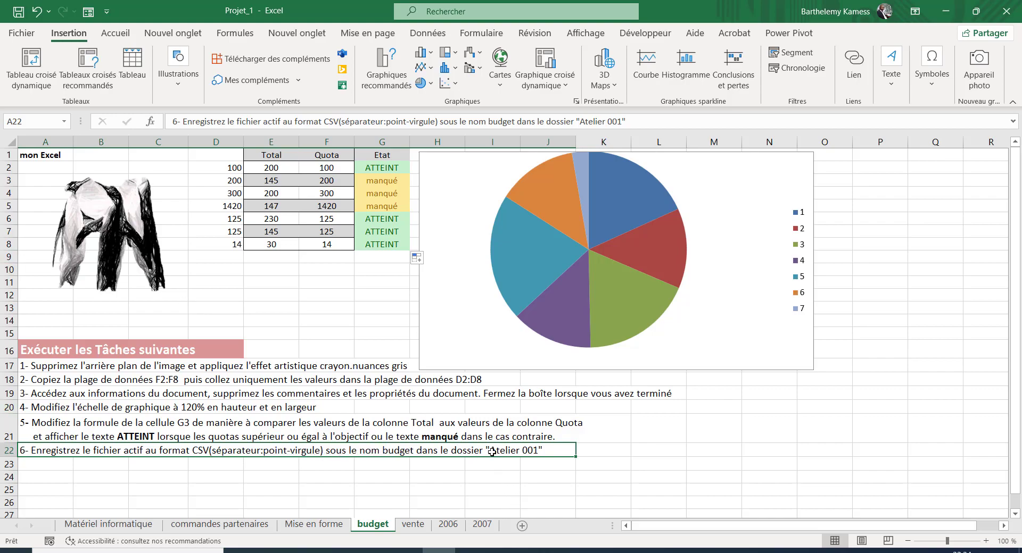
double_click(412, 451)
left_click_drag(414, 451, 394, 450)
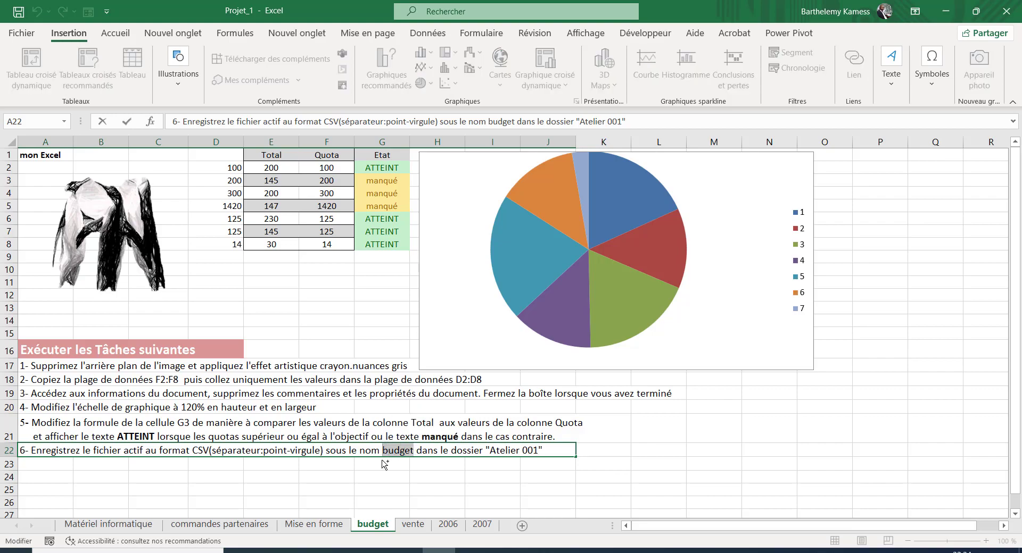
left_click(381, 477)
left_click(216, 454)
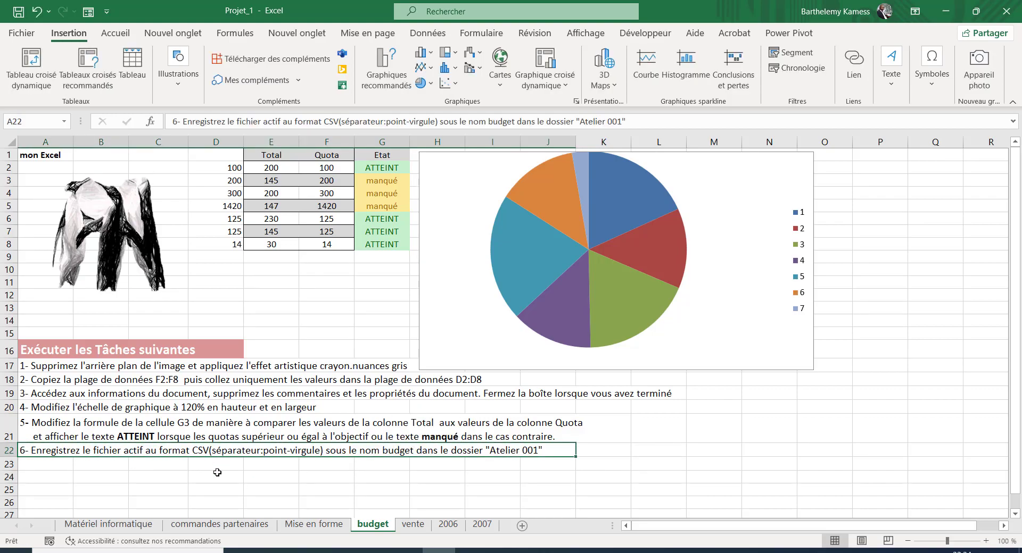
left_click(21, 33)
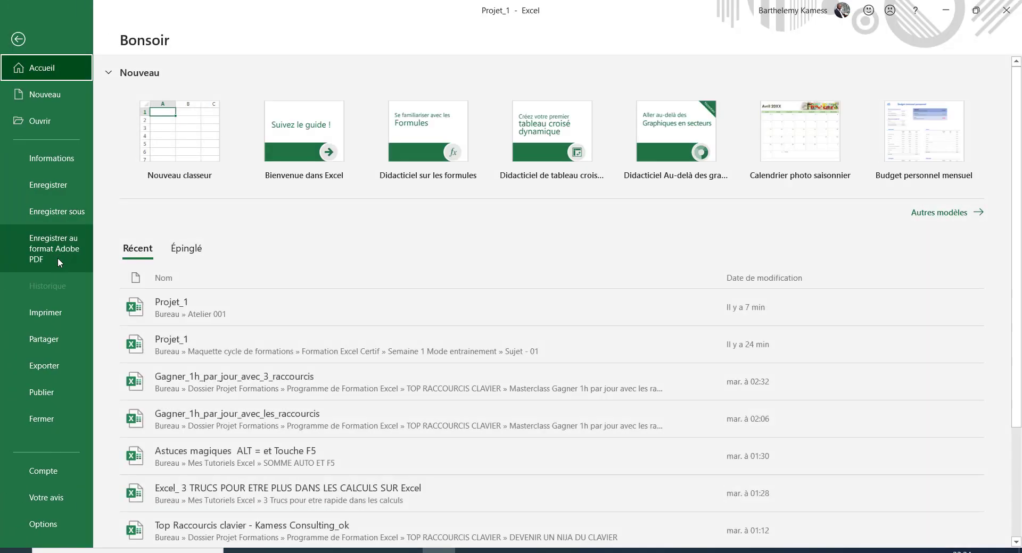
left_click(53, 211)
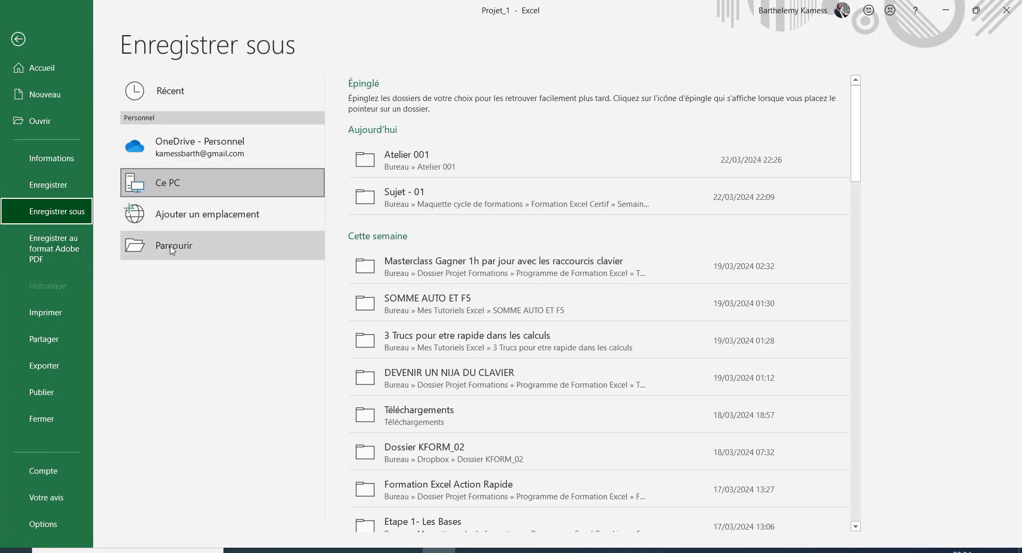
left_click(171, 246)
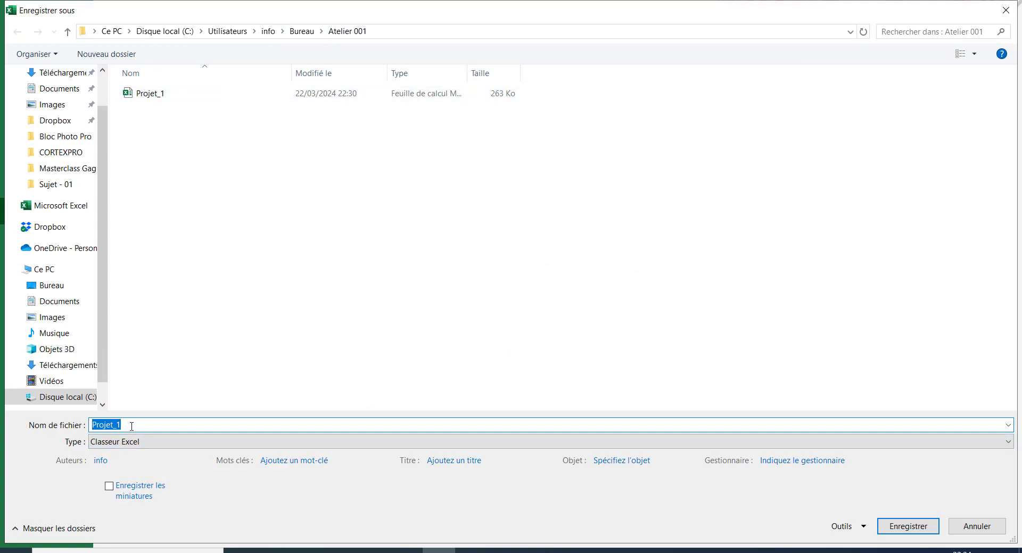
Step: Save the active sheet under the name budget in the CSV (séparateur : point-virgule) format, agreeing to save only that sheet
left_click(128, 441)
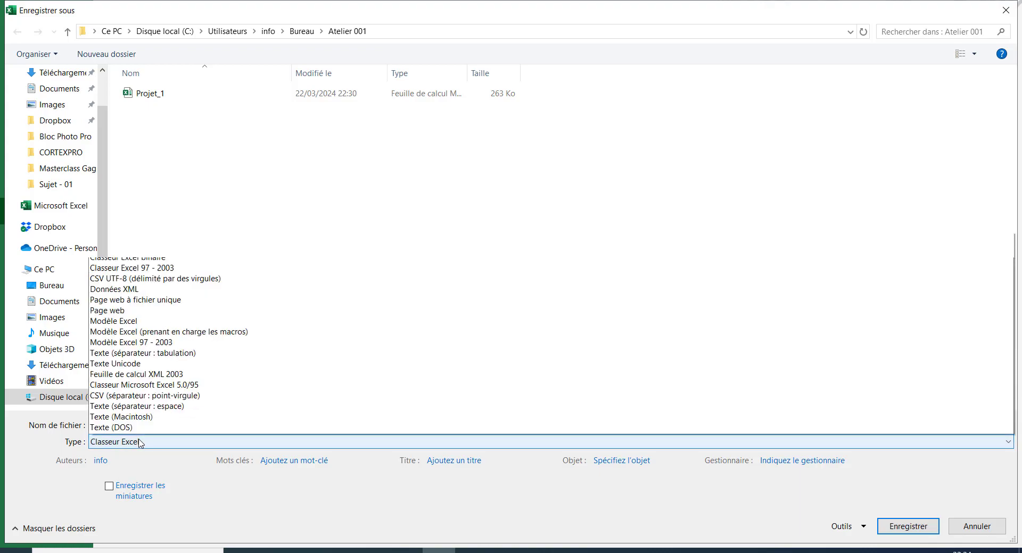
left_click(116, 290)
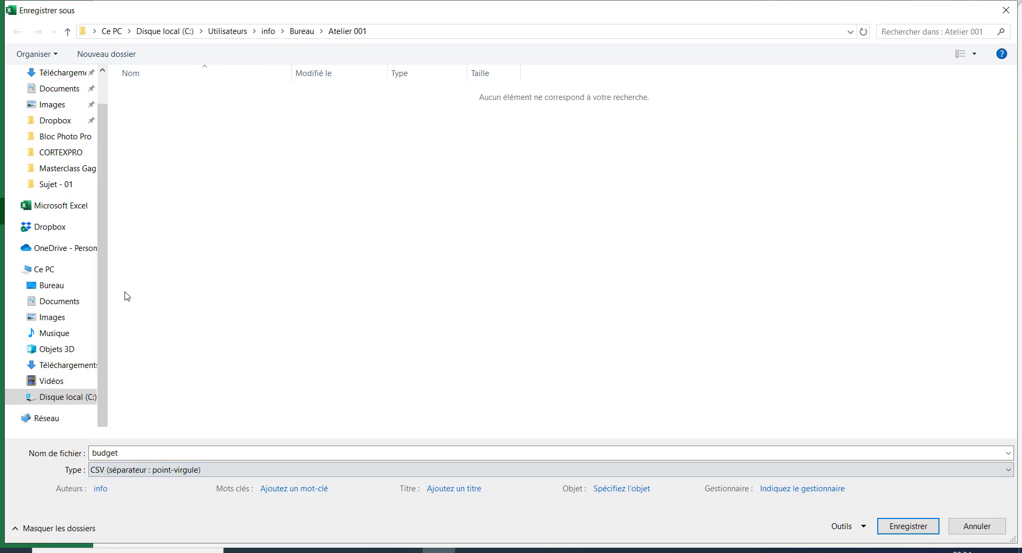
left_click(904, 530)
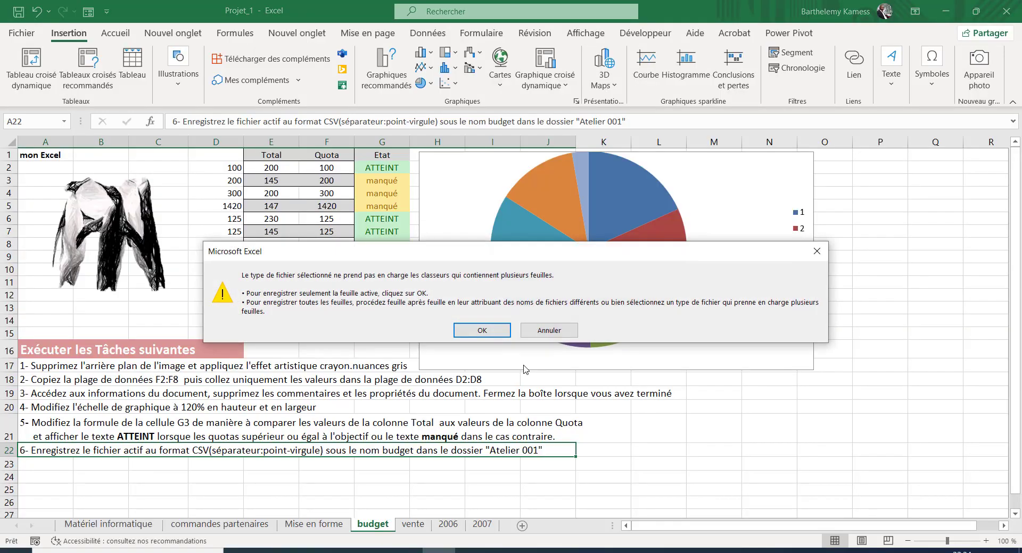
left_click(493, 334)
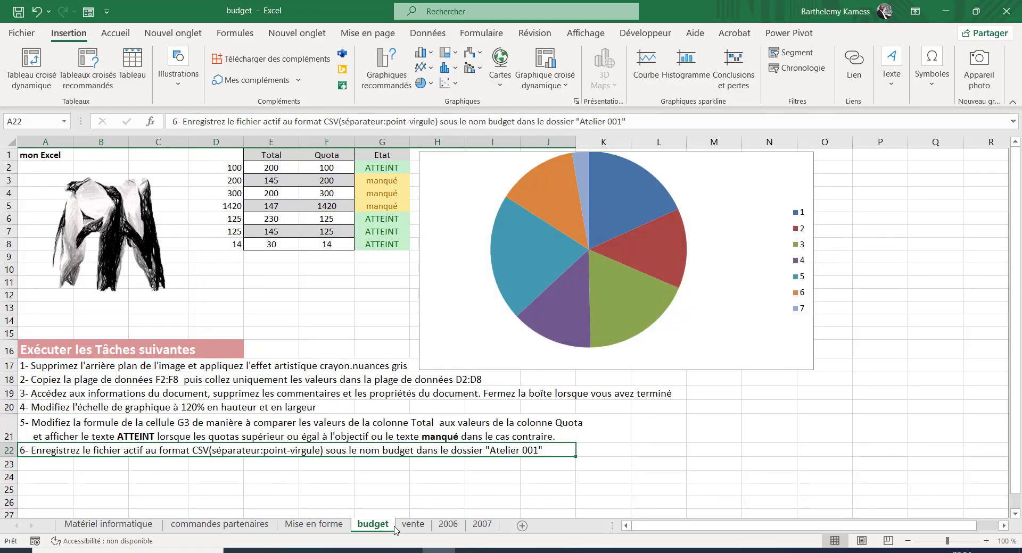
left_click(818, 461)
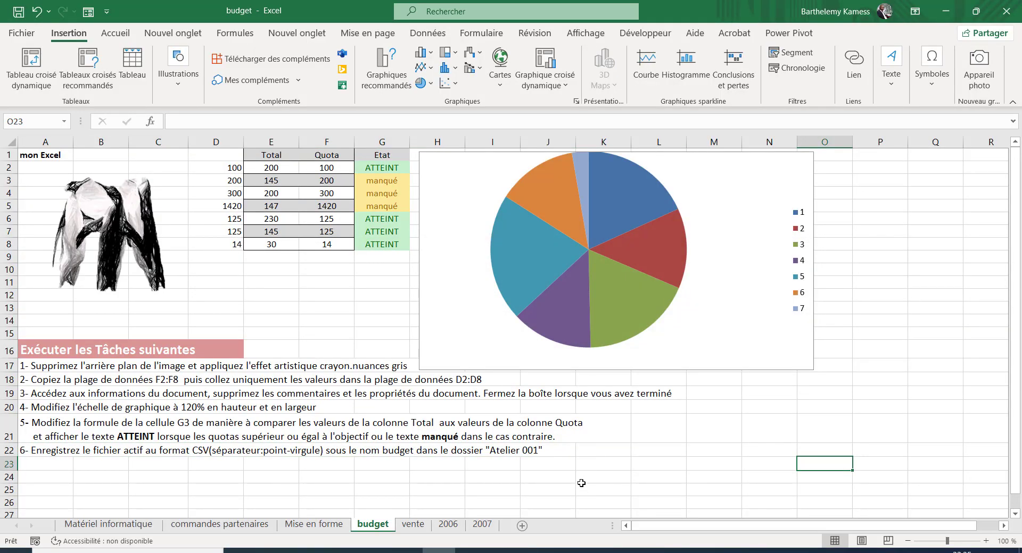